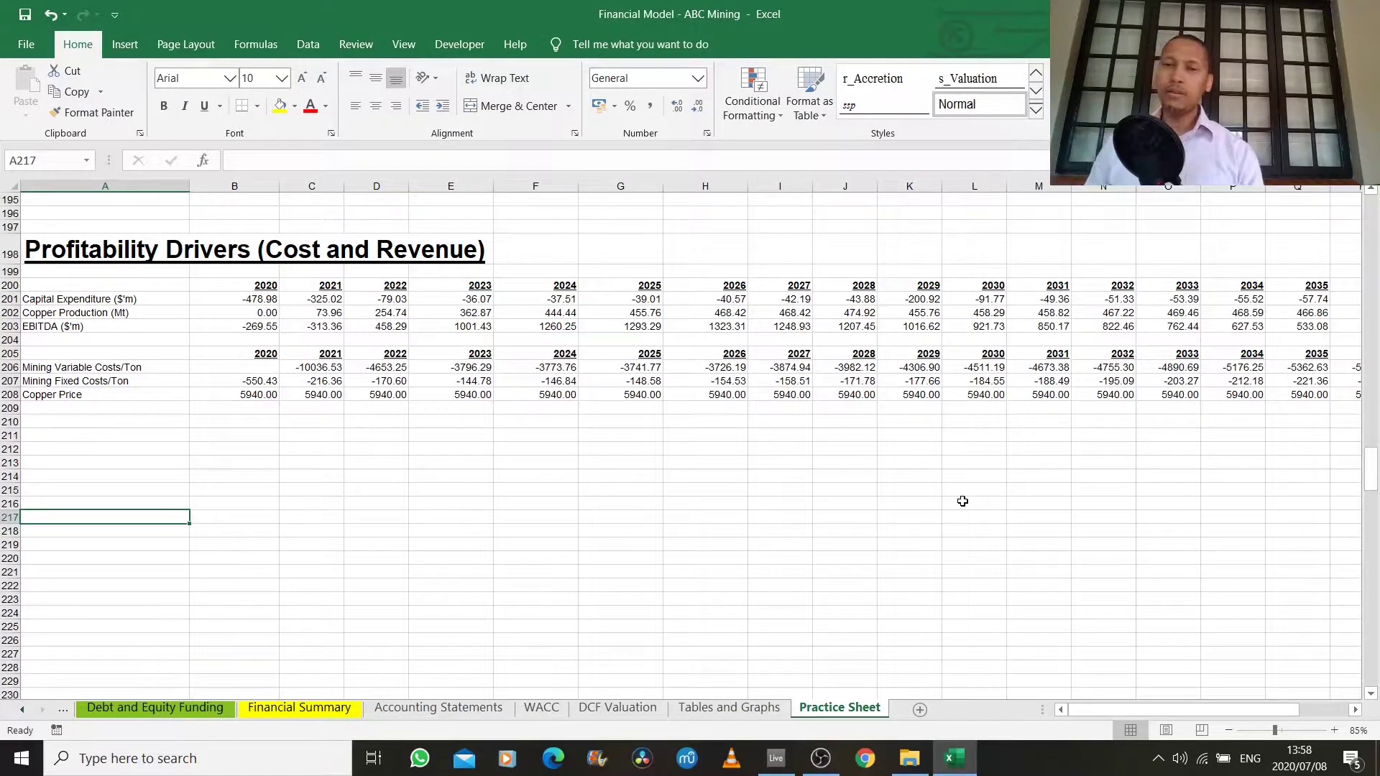
Review the Financial Summary sheet's revenue, EBITDA, capex and cash flow rows by year.
{"action": "left_click", "coordinate": [316, 709]}
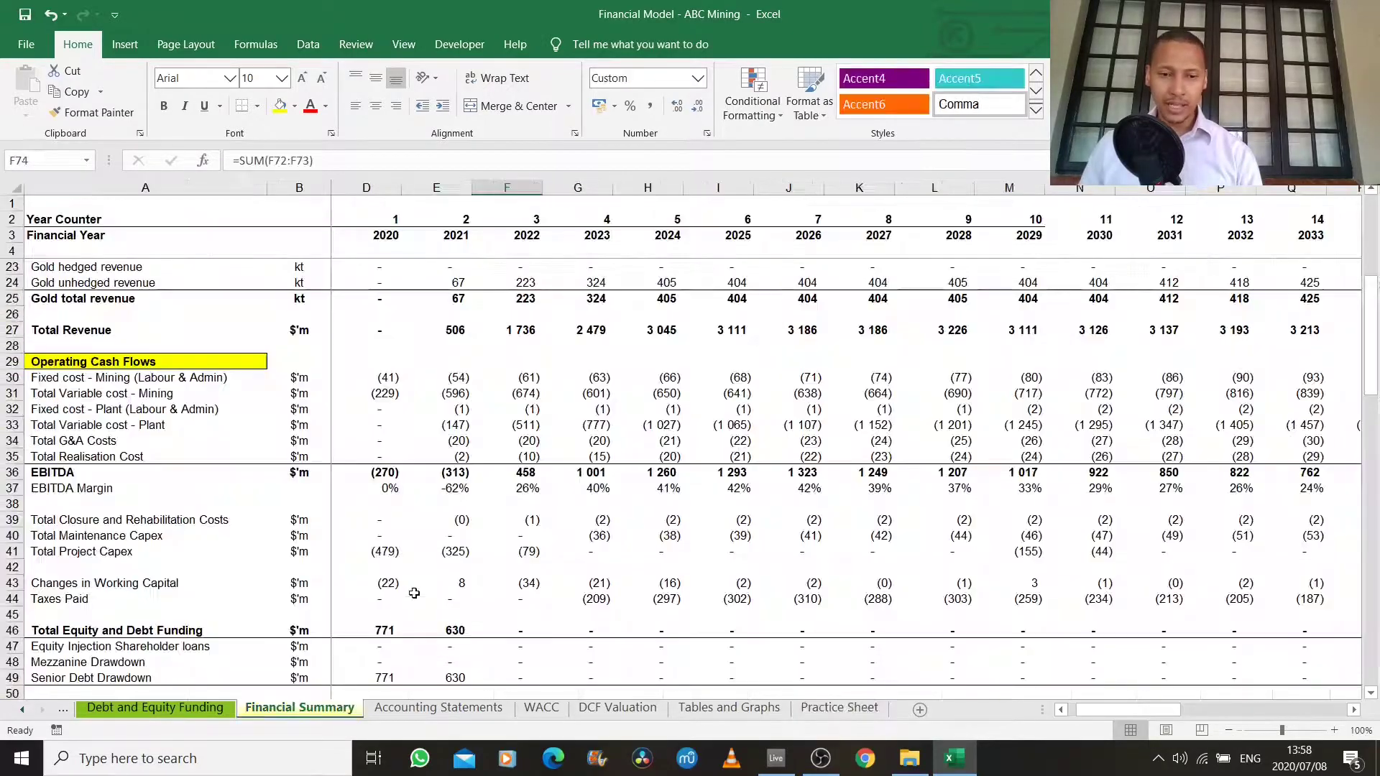
{"action": "scroll", "coordinate": [563, 535], "scroll_direction": "up", "scroll_amount": 6}
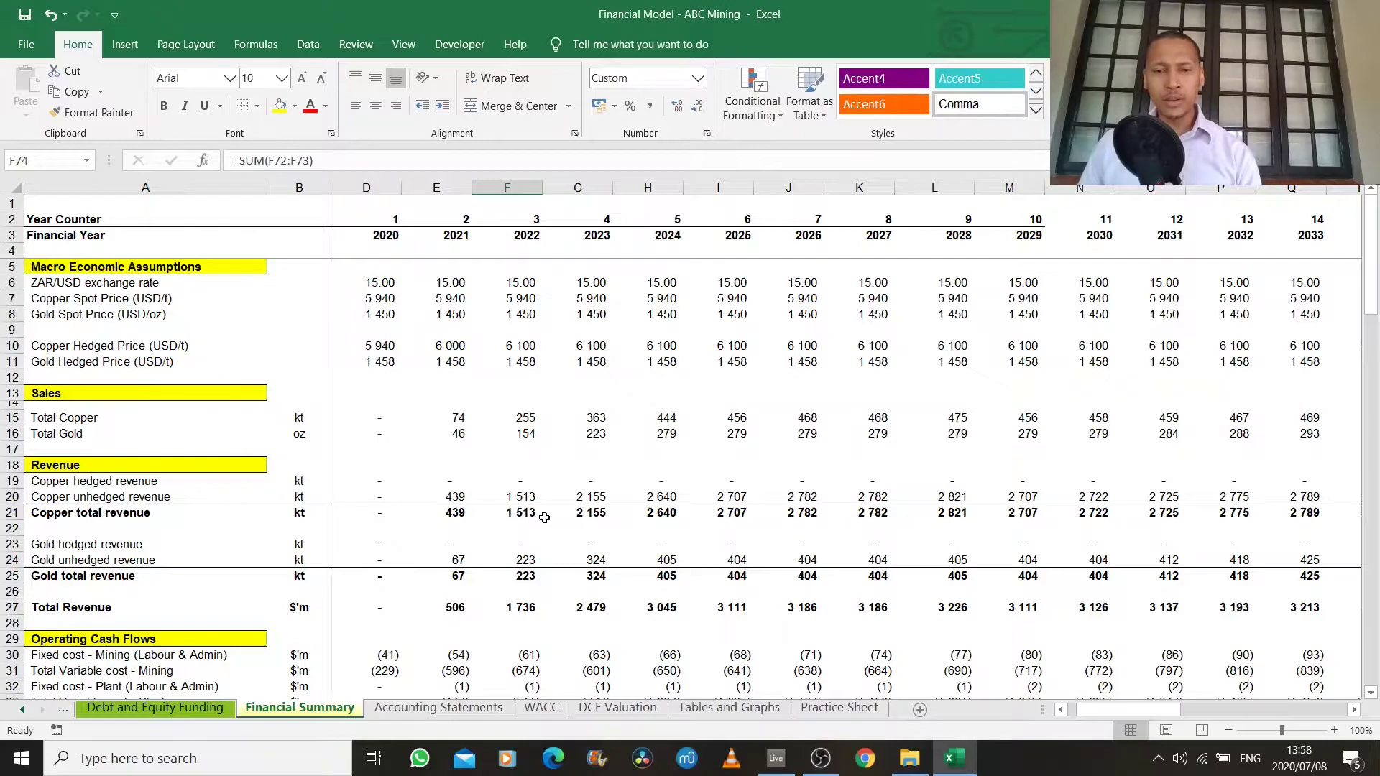
{"action": "scroll", "coordinate": [544, 519], "scroll_direction": "down", "scroll_amount": 6}
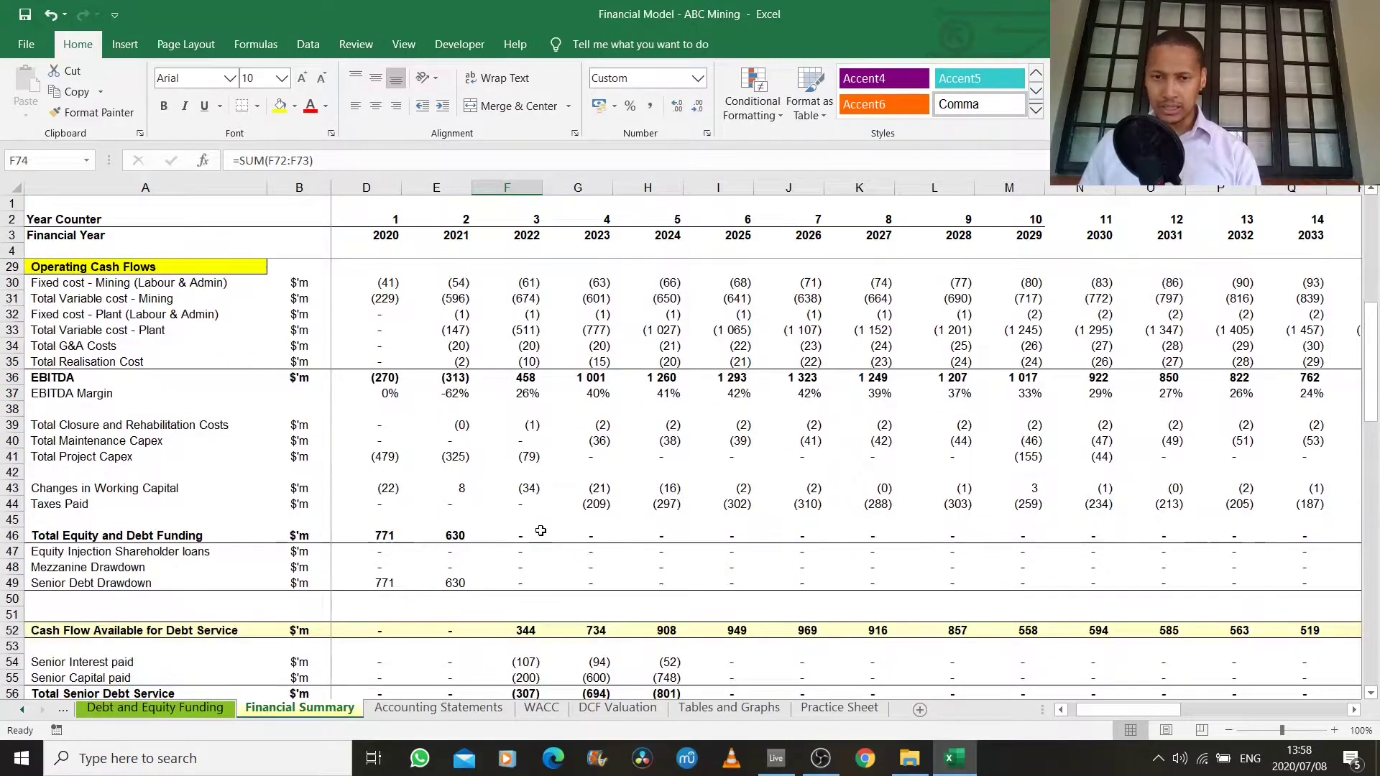
{"action": "scroll", "coordinate": [529, 524], "scroll_direction": "up", "scroll_amount": 1}
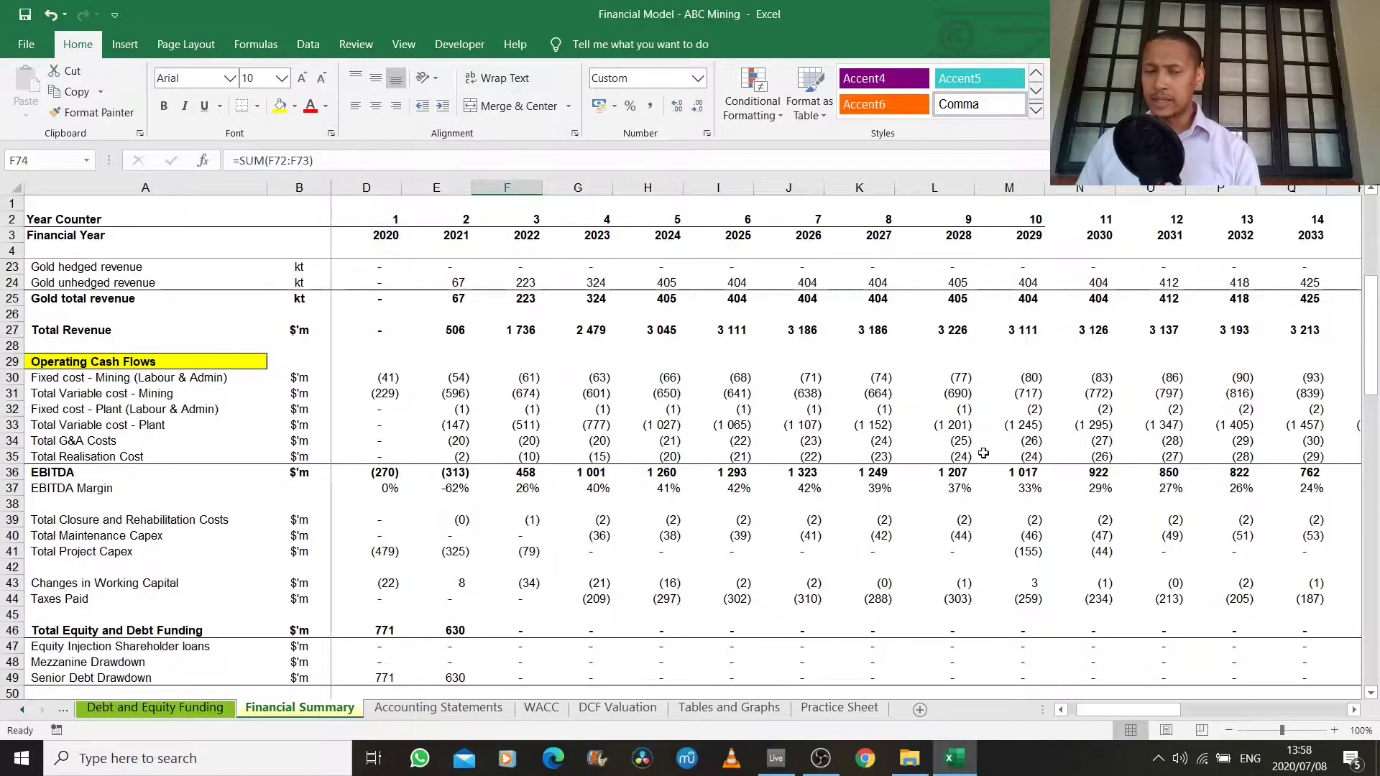
{"action": "scroll", "coordinate": [889, 536], "scroll_direction": "down", "scroll_amount": 1}
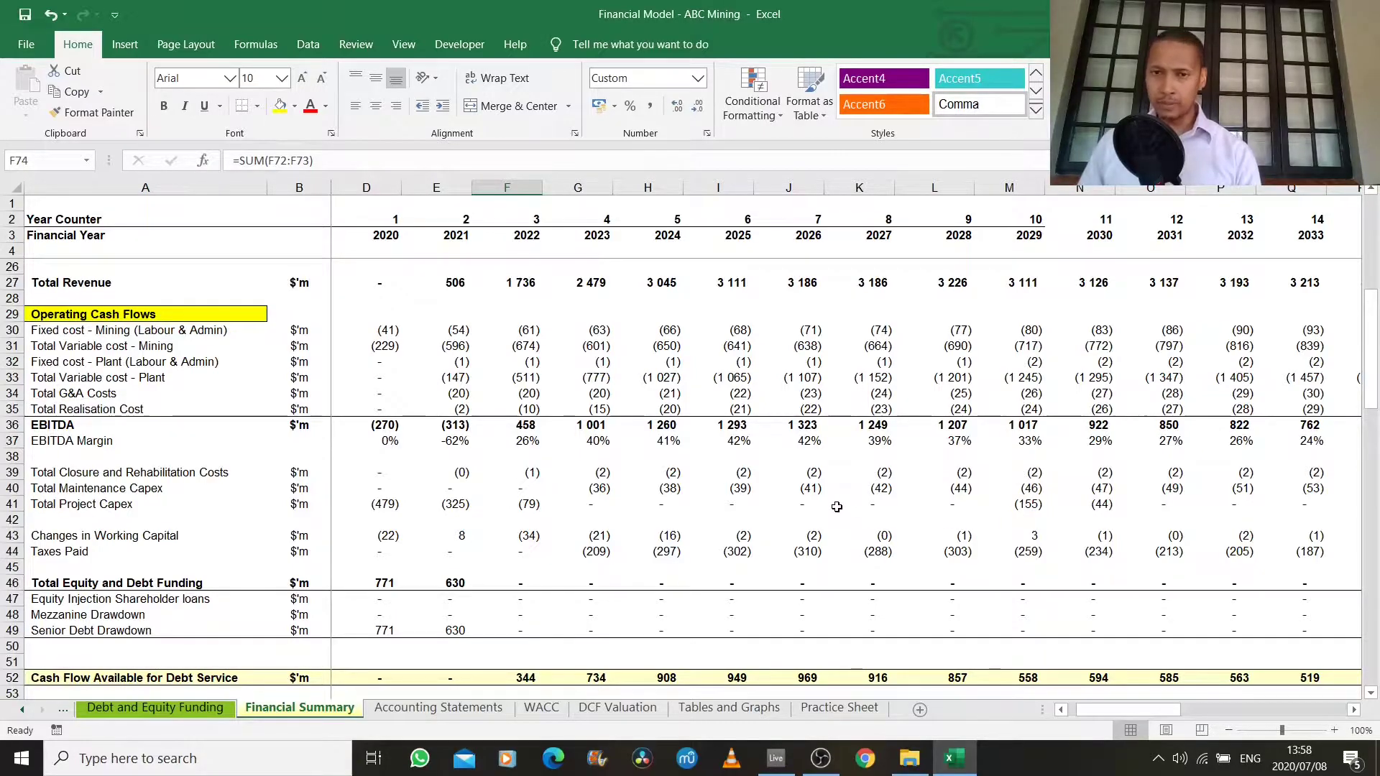
Return to the Practice Sheet and select cell A200 above the chart data.
{"action": "left_click", "coordinate": [840, 707]}
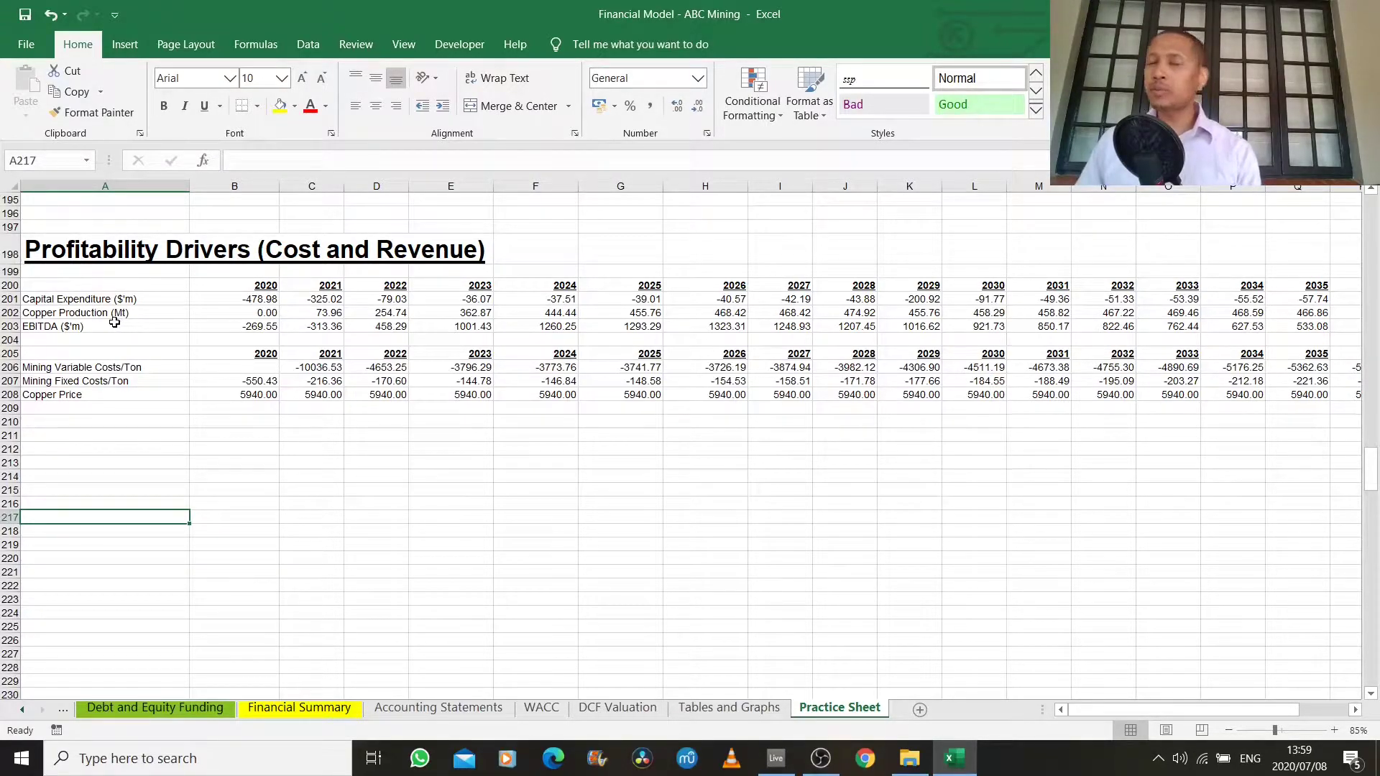
{"action": "left_click", "coordinate": [102, 288]}
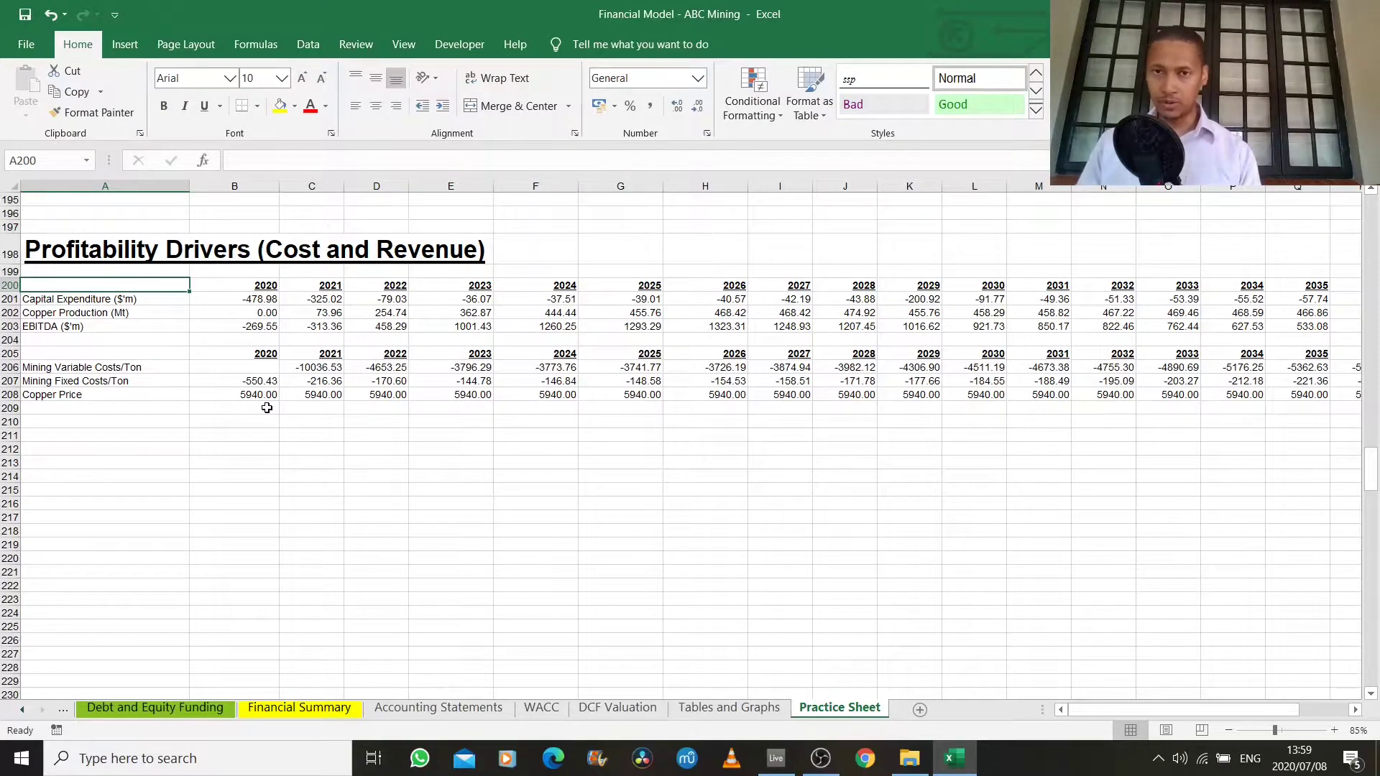
Select the capex, copper production and EBITDA data from A200 across to 2040.
{"action": "key", "text": "shift+Down"}
{"action": "key", "text": "shift+Down"}
{"action": "key", "text": "shift+Down"}
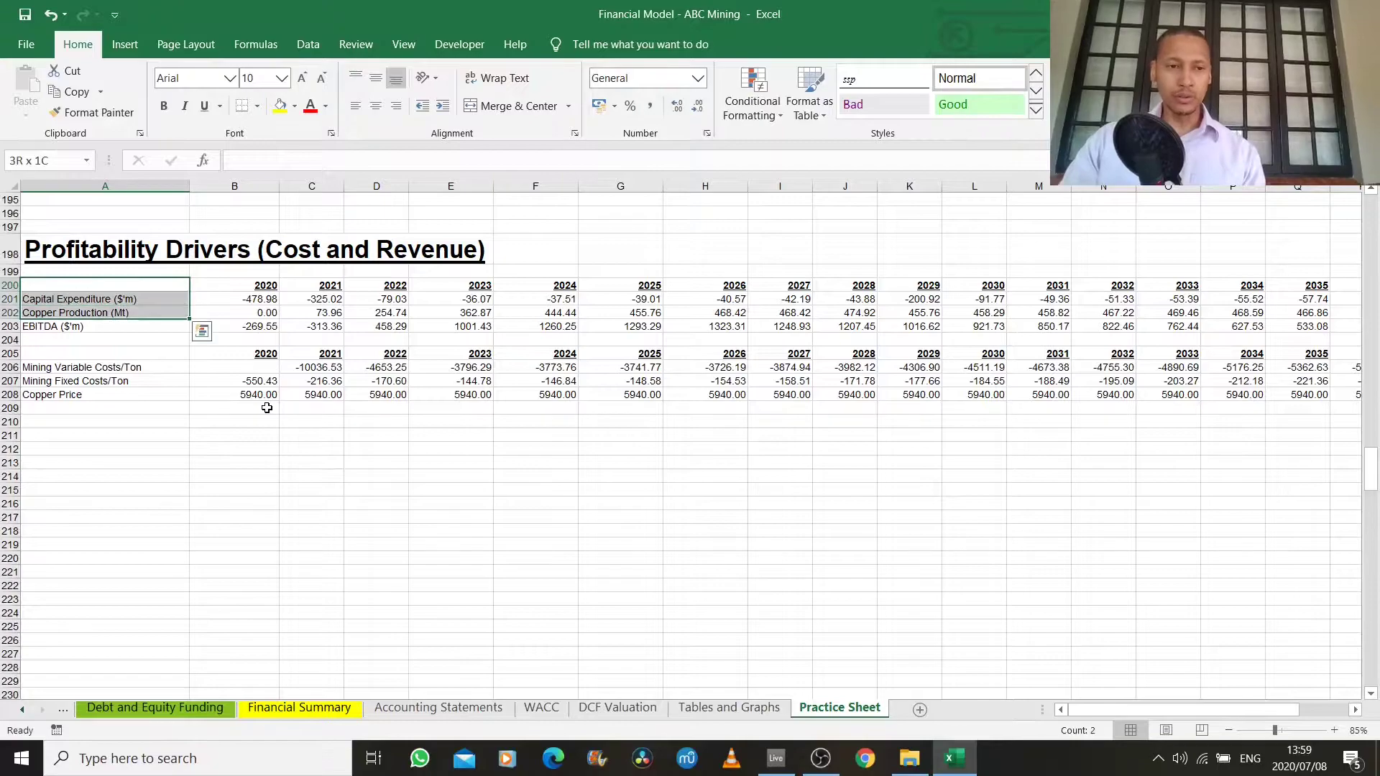
{"action": "key", "text": "shift+Right"}
{"action": "key", "text": "ctrl+shift+Right"}
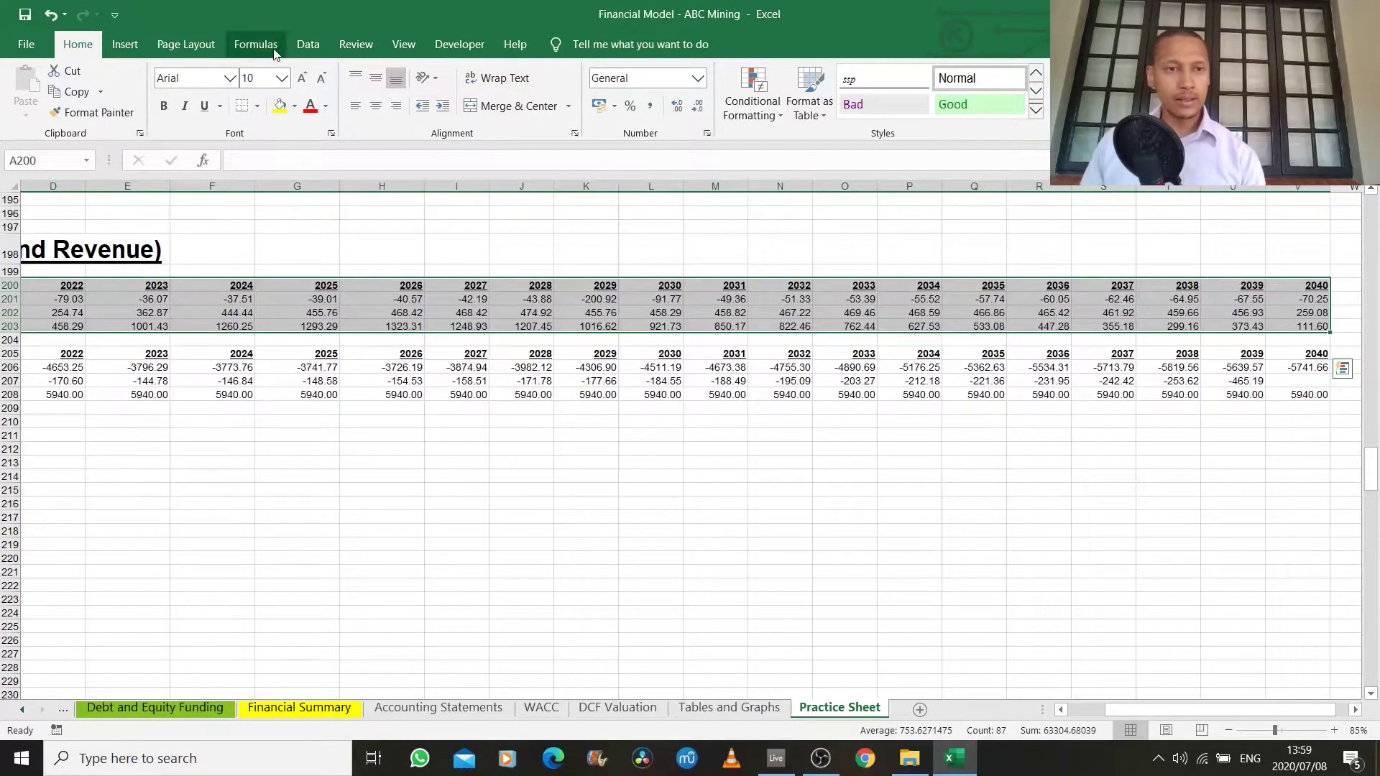
Insert a Clustered Column-Line combo chart and nudge it slightly lower on the sheet.
{"action": "left_click", "coordinate": [126, 44]}
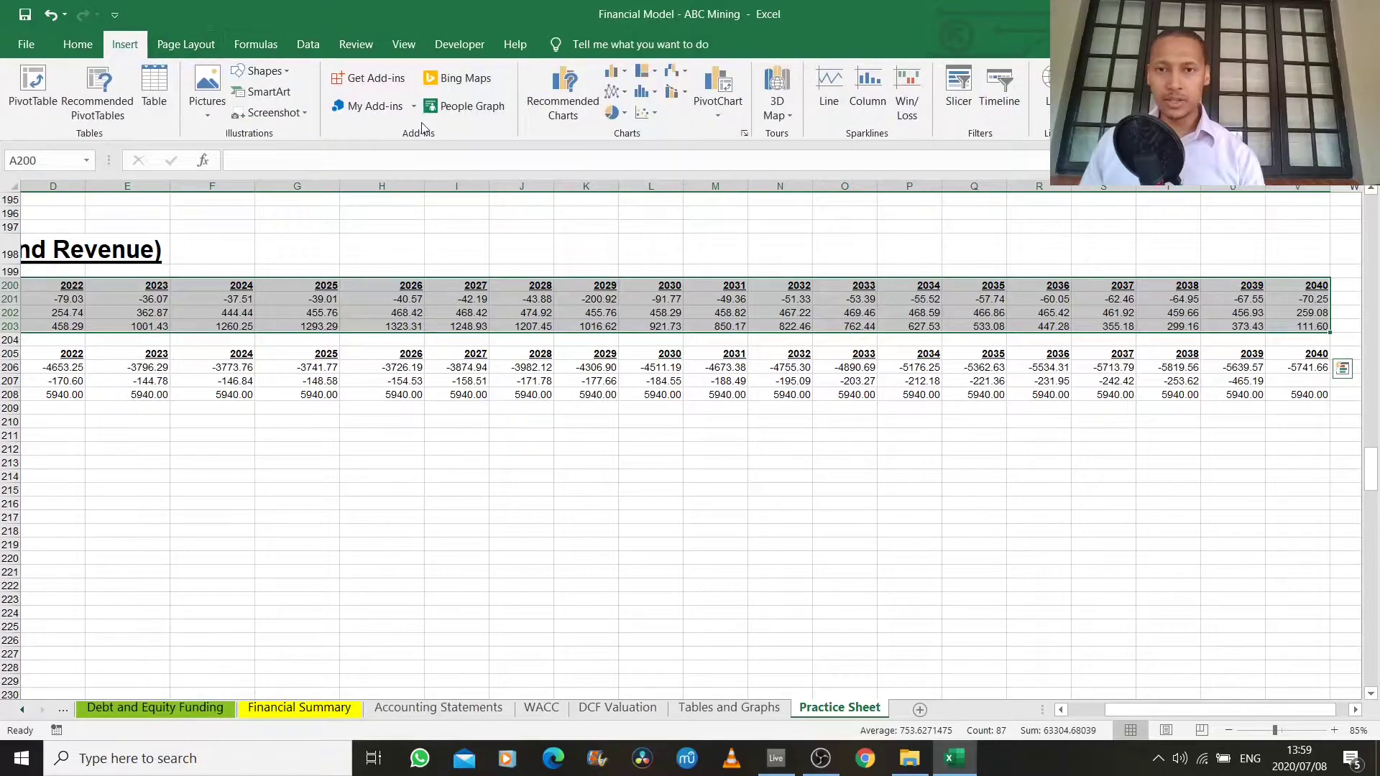
{"action": "left_click", "coordinate": [683, 97]}
{"action": "left_click", "coordinate": [688, 149]}
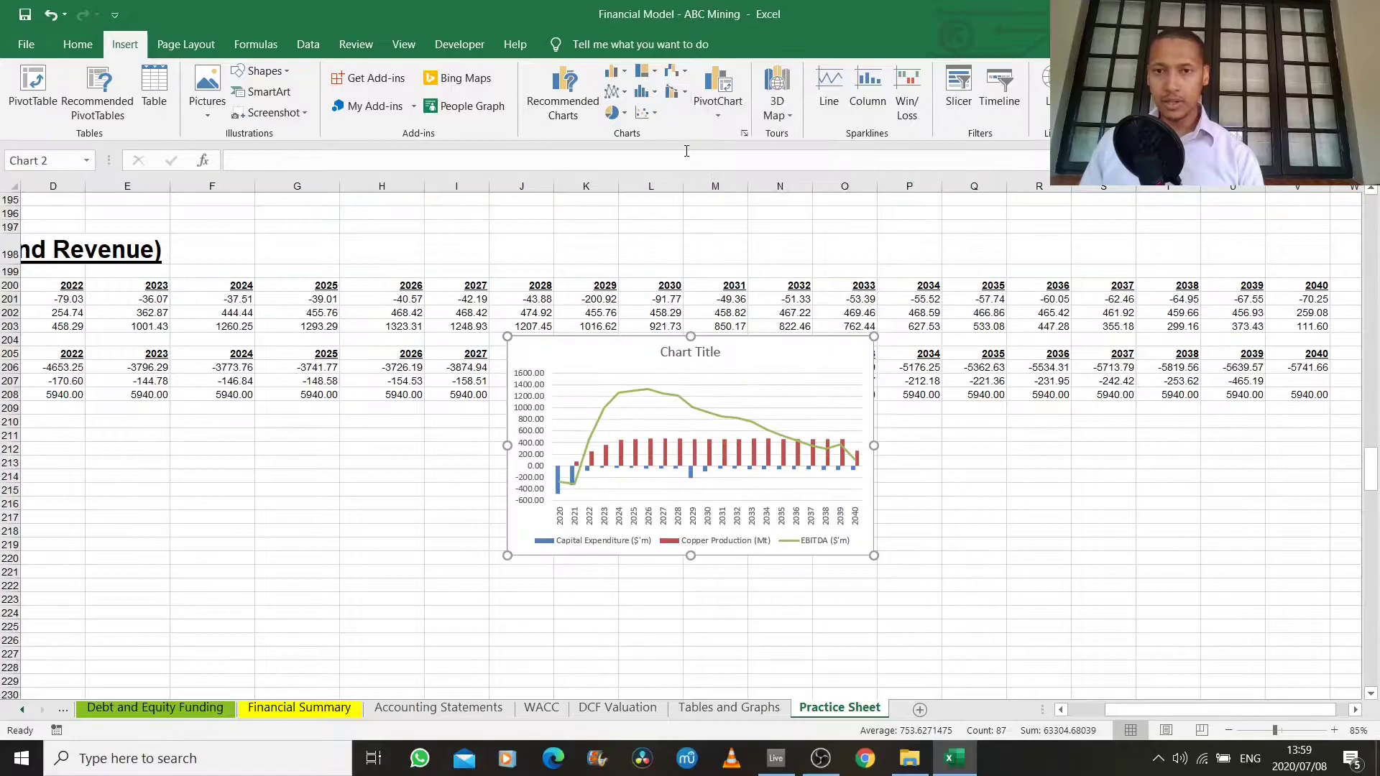
{"action": "left_click_drag", "start_coordinate": [782, 352], "coordinate": [774, 372]}
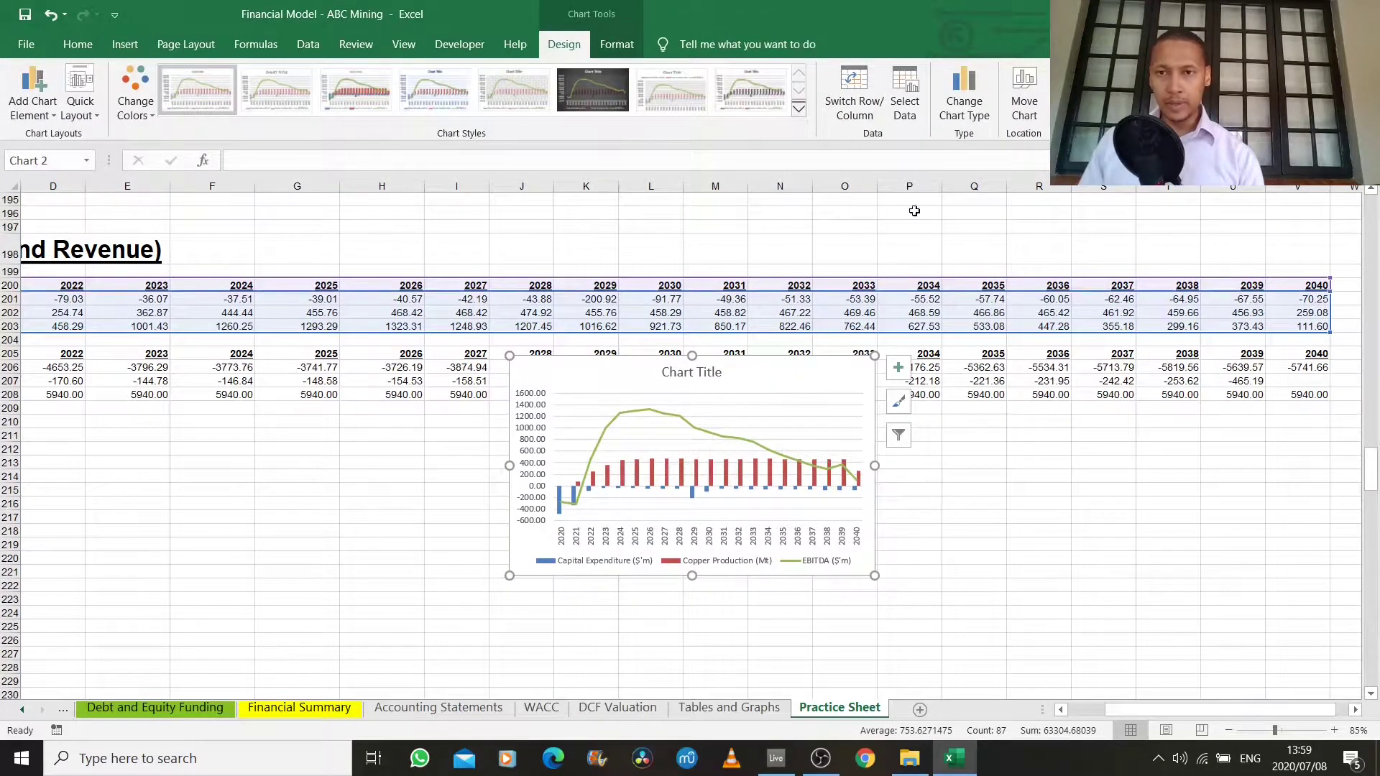
{"action": "left_click", "coordinate": [963, 106]}
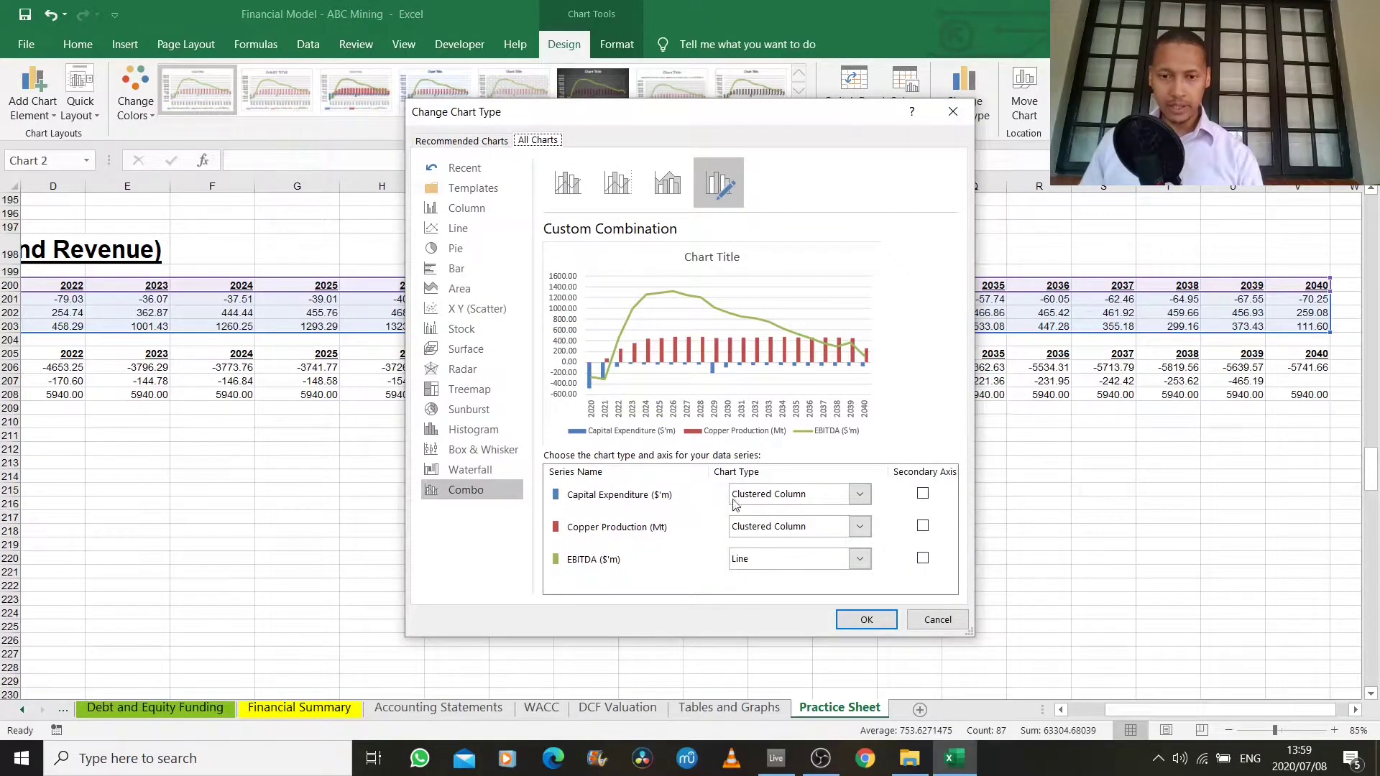
Make Copper Production an Area series on the secondary axis and apply the change.
{"action": "left_click", "coordinate": [757, 533]}
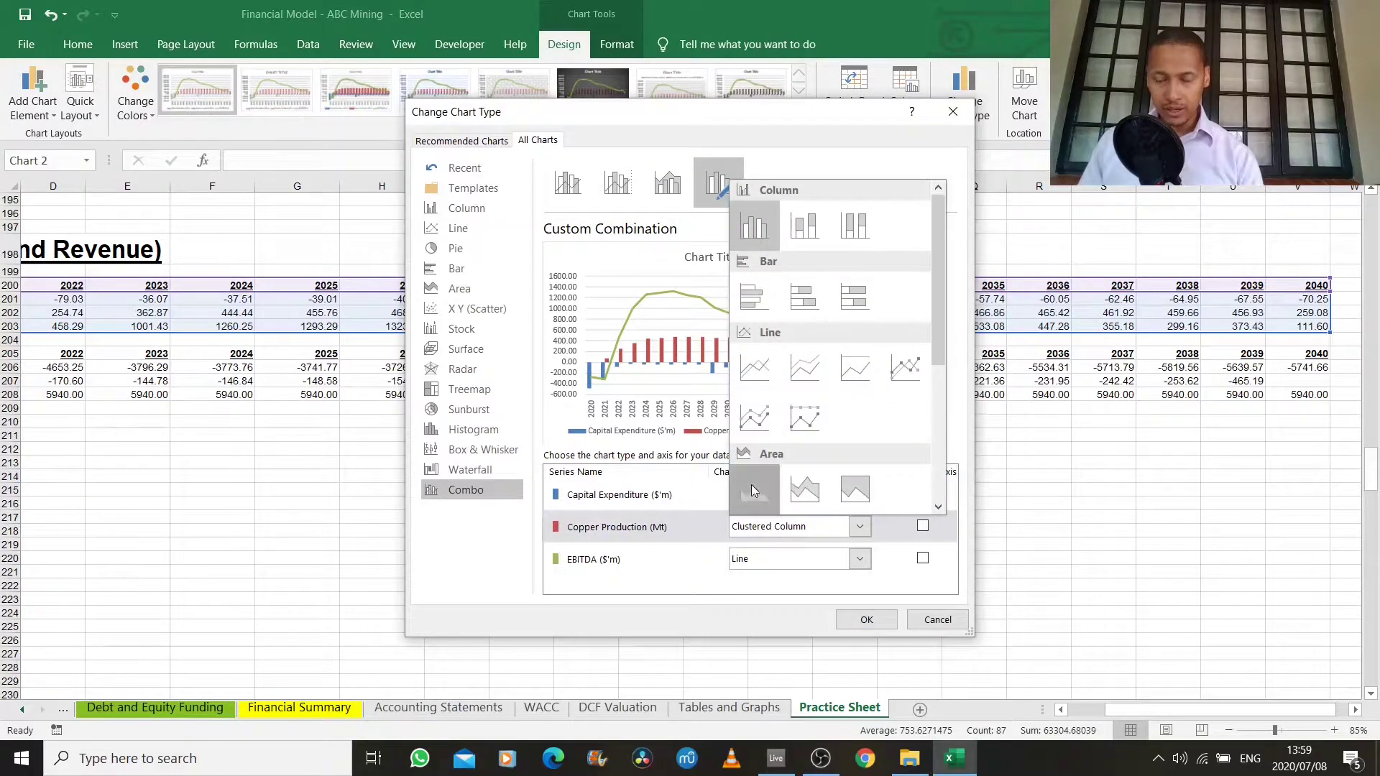
{"action": "left_click", "coordinate": [754, 494]}
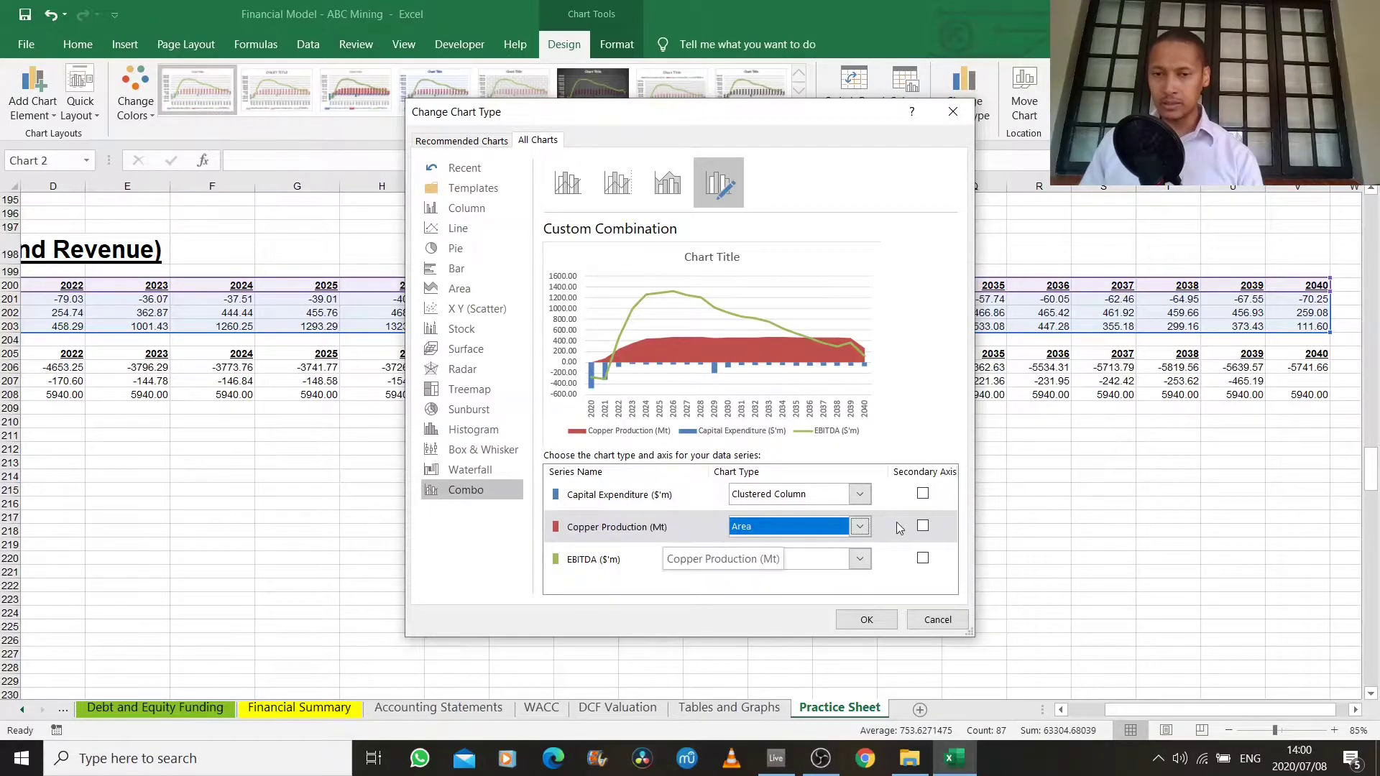
{"action": "left_click", "coordinate": [923, 525]}
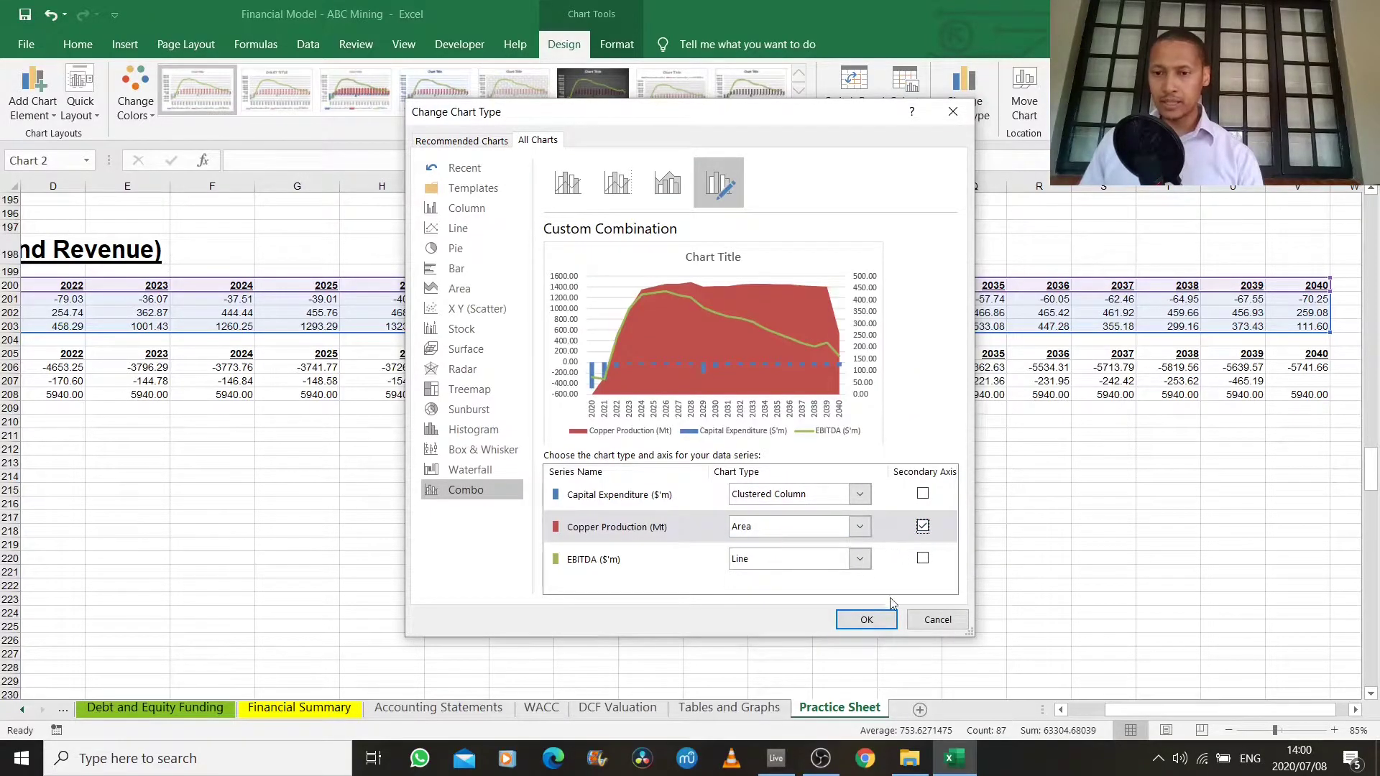
{"action": "left_click", "coordinate": [867, 619]}
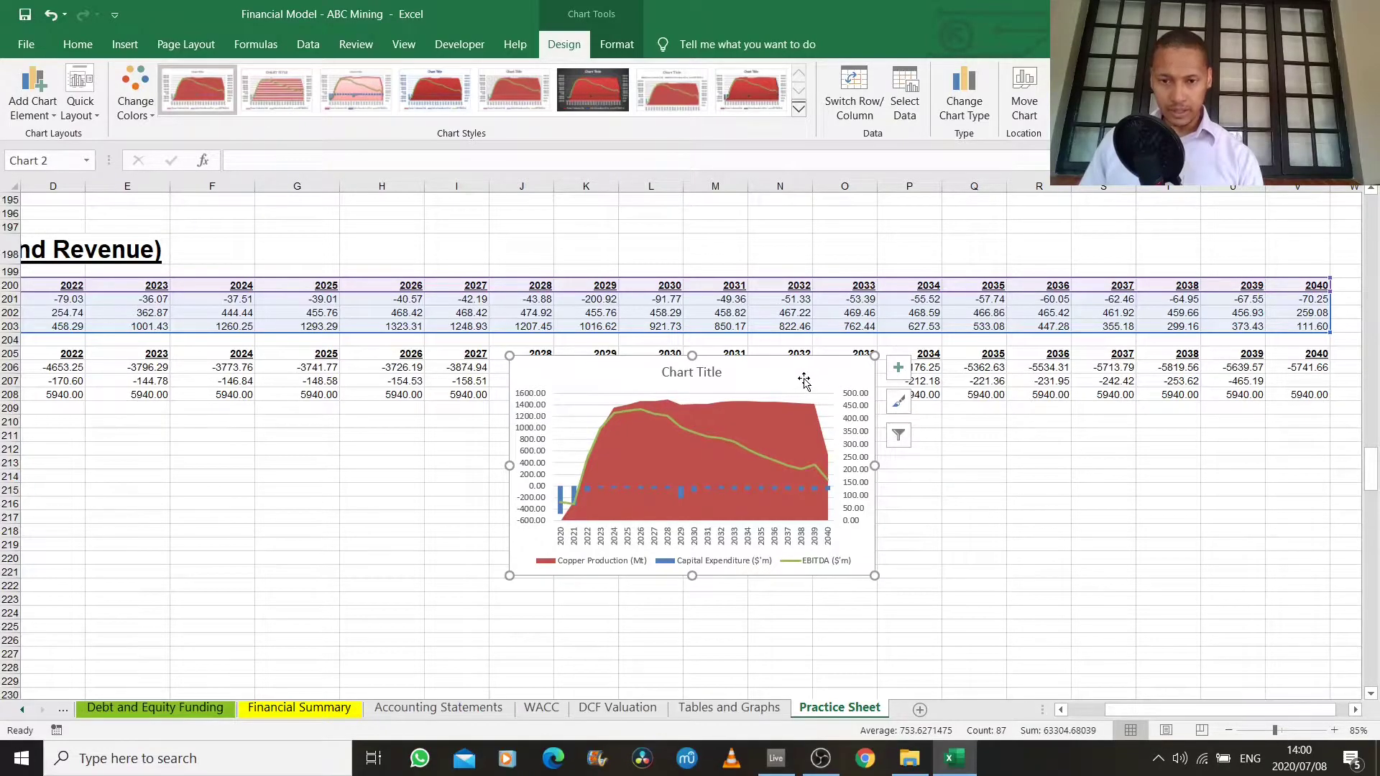
Format the secondary vertical axis, trying a 350 maximum before restoring it to Auto.
{"action": "double_click", "coordinate": [801, 379]}
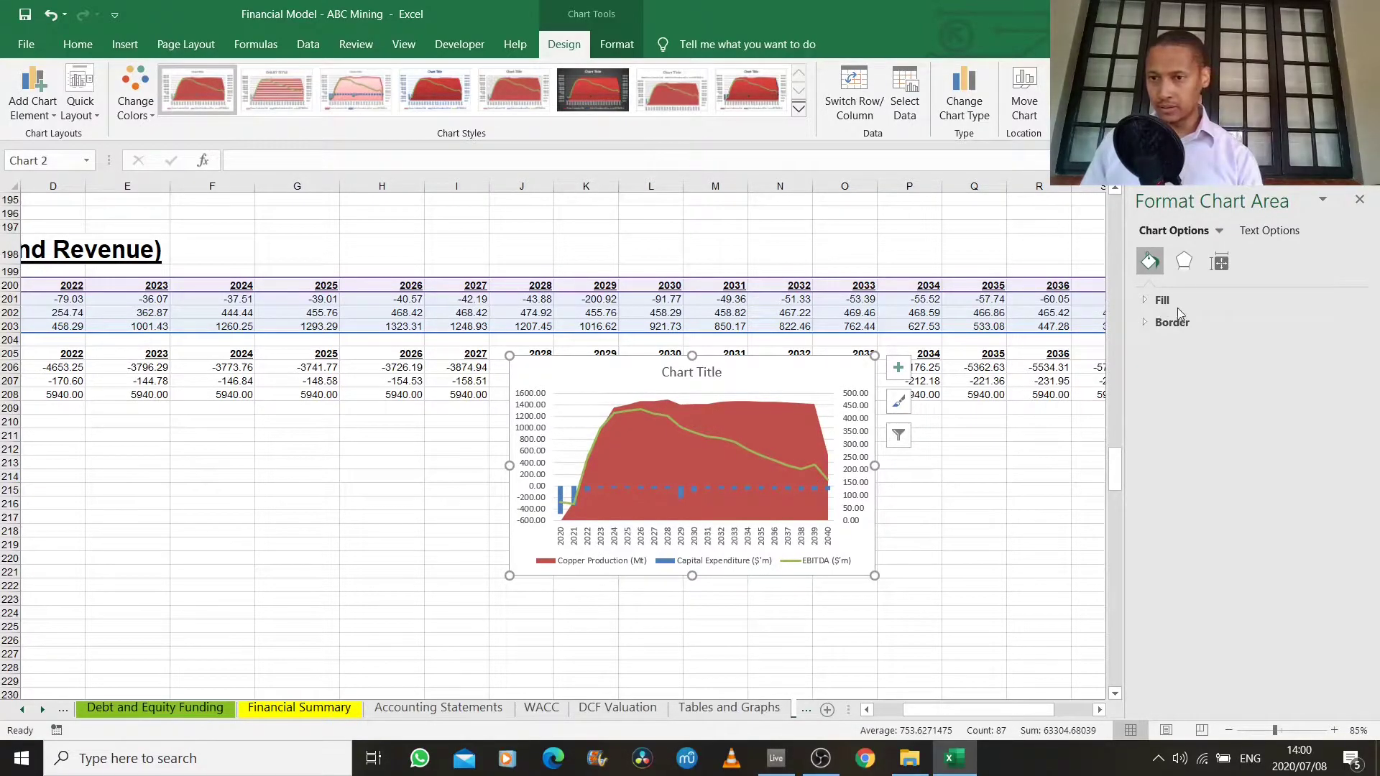
{"action": "left_click", "coordinate": [854, 432]}
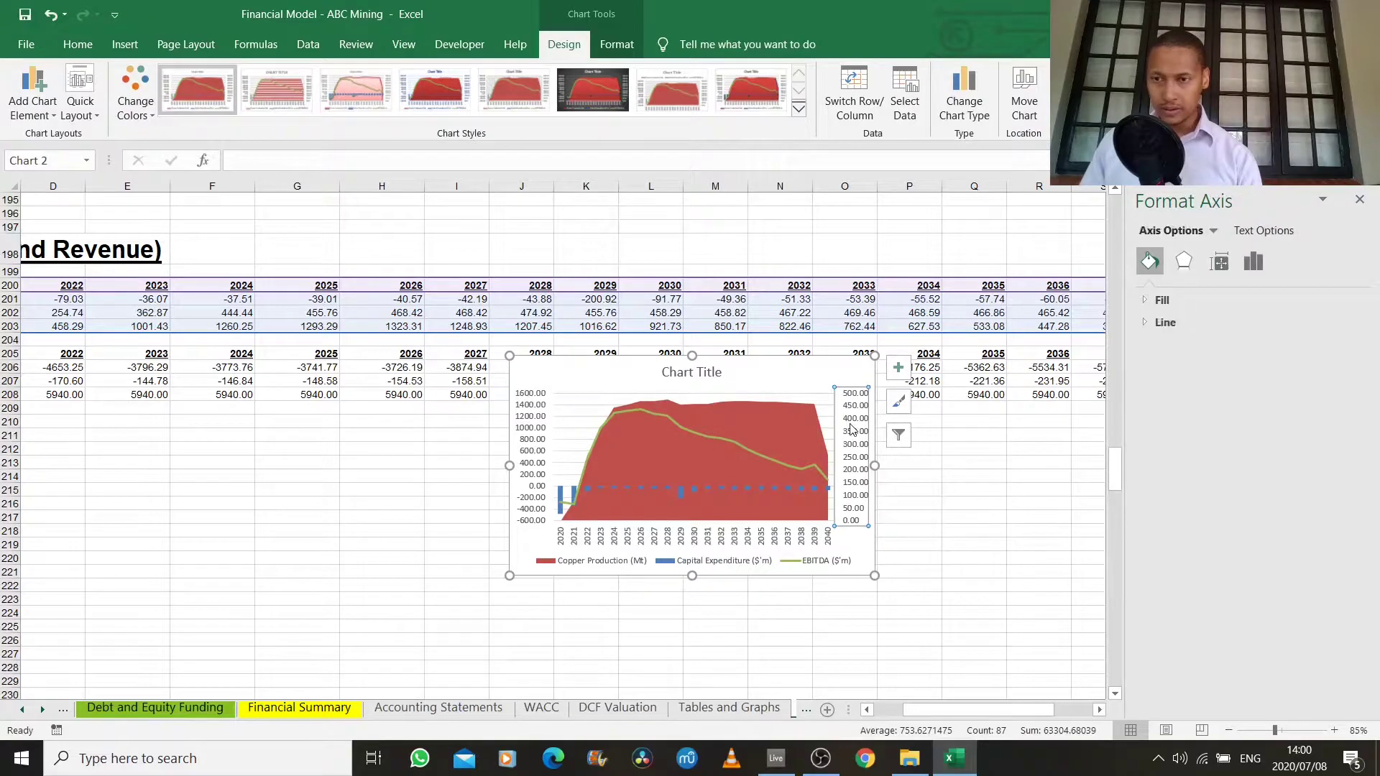
{"action": "left_click", "coordinate": [1254, 261]}
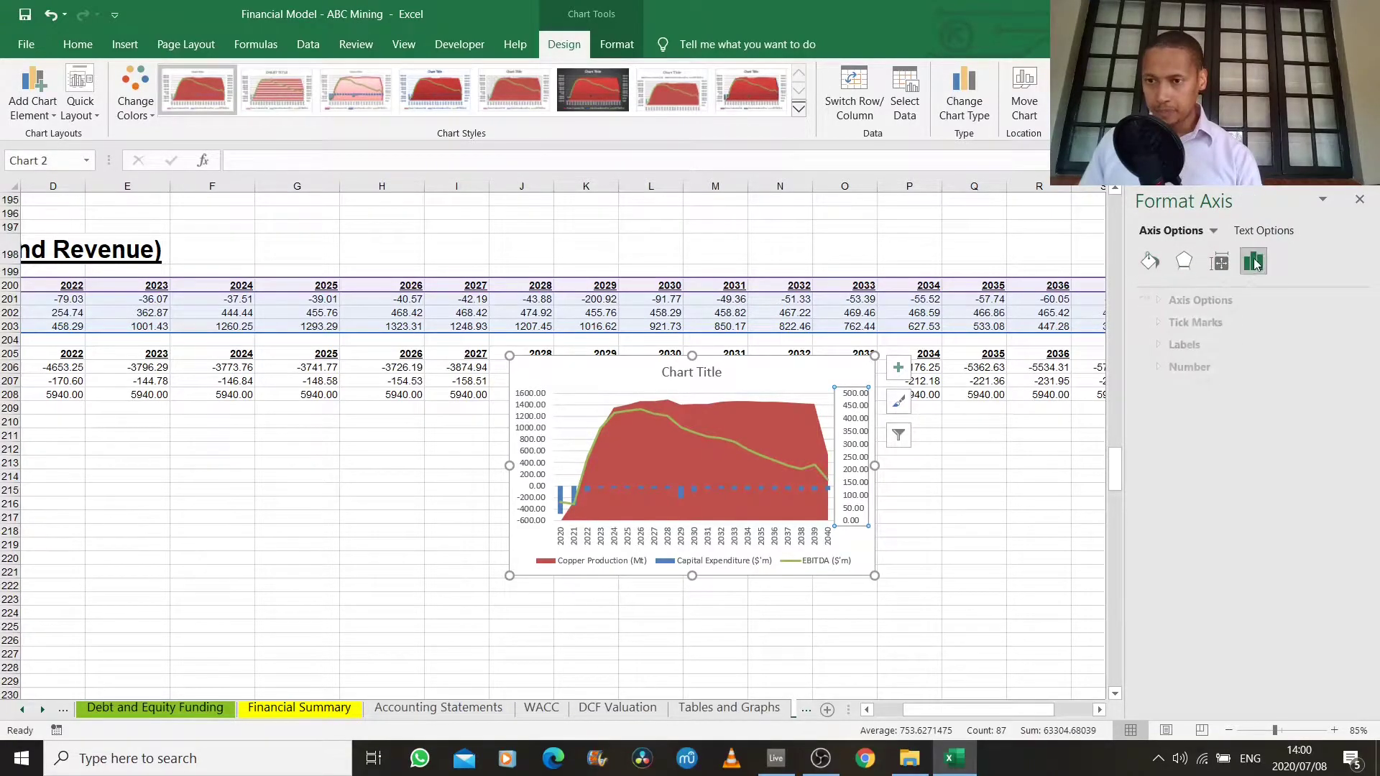
{"action": "left_click", "coordinate": [1187, 300]}
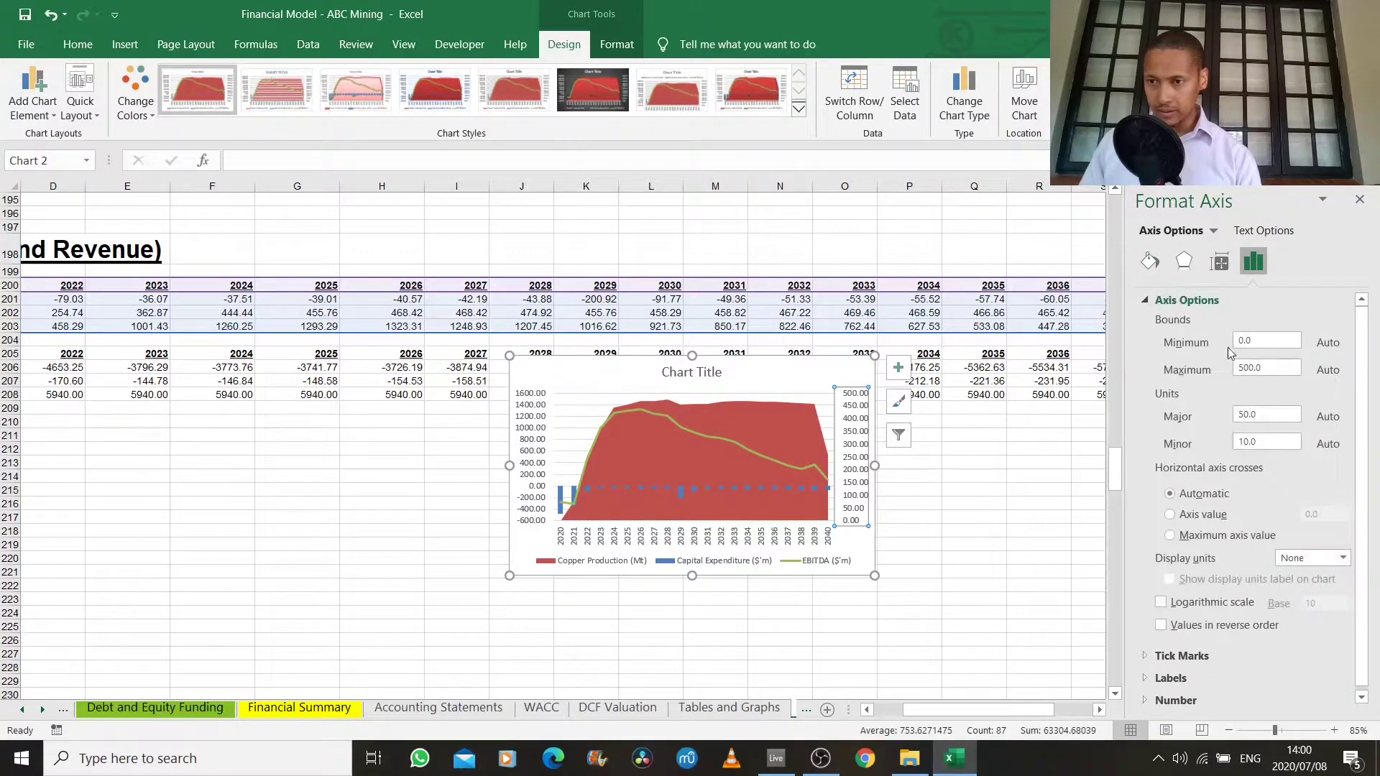
{"action": "left_click", "coordinate": [1269, 369]}
{"action": "left_click_drag", "start_coordinate": [1269, 370], "coordinate": [1177, 363]}
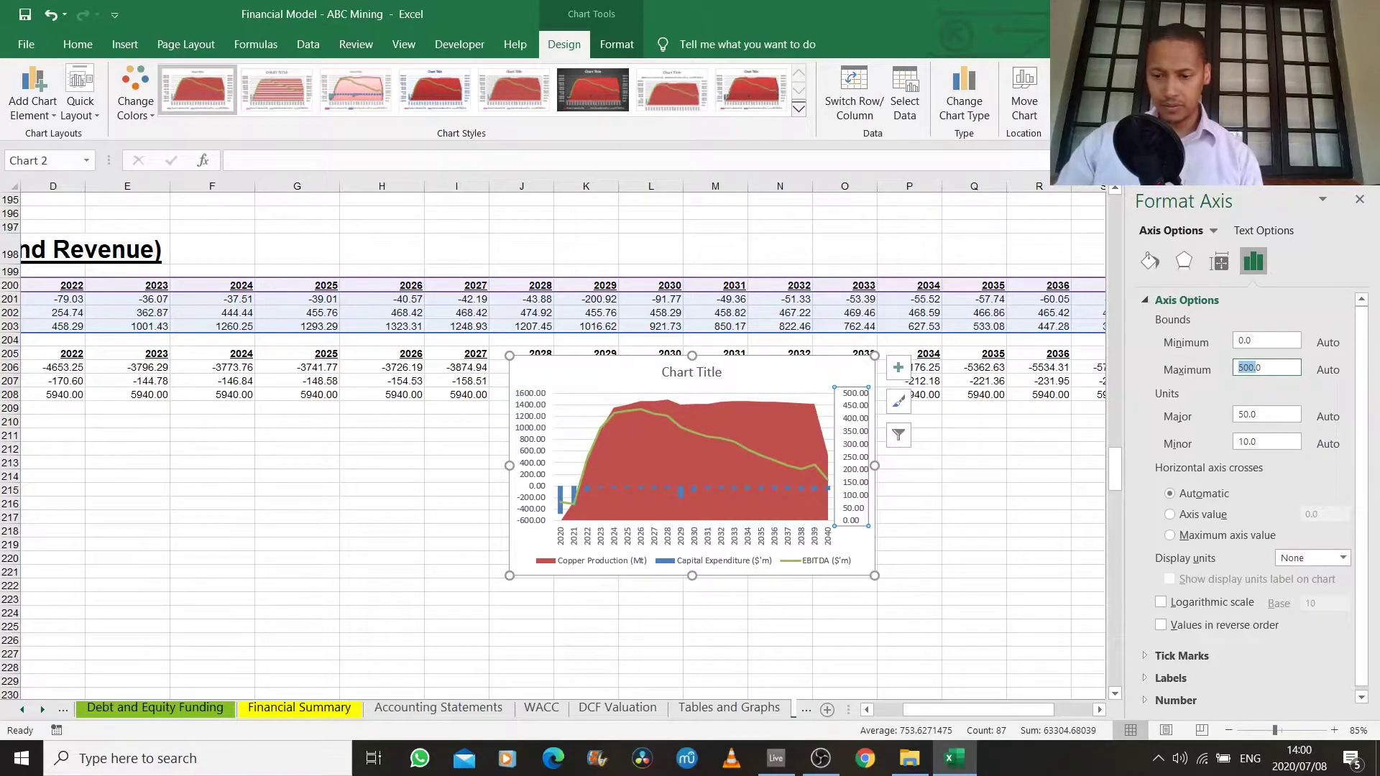
{"action": "type", "text": "350"}
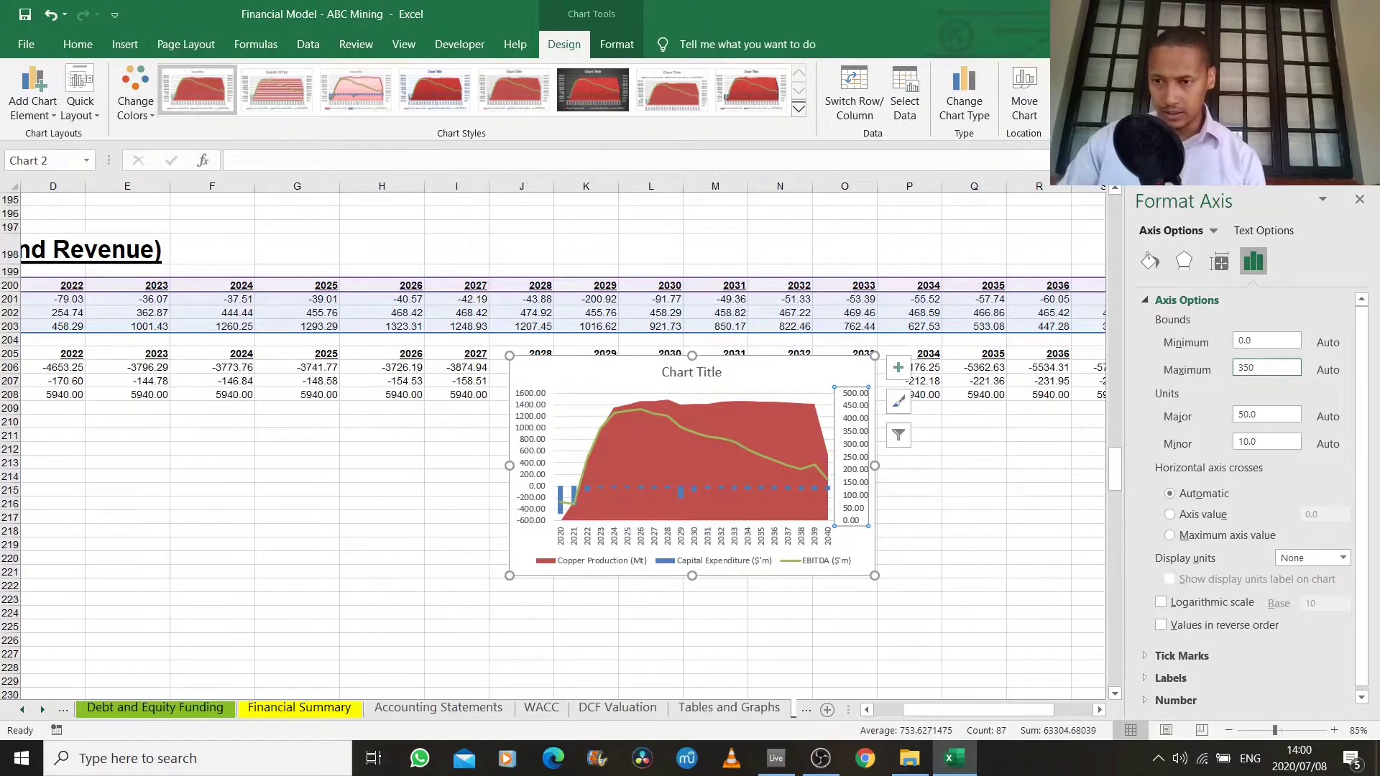
{"action": "key", "text": "Return"}
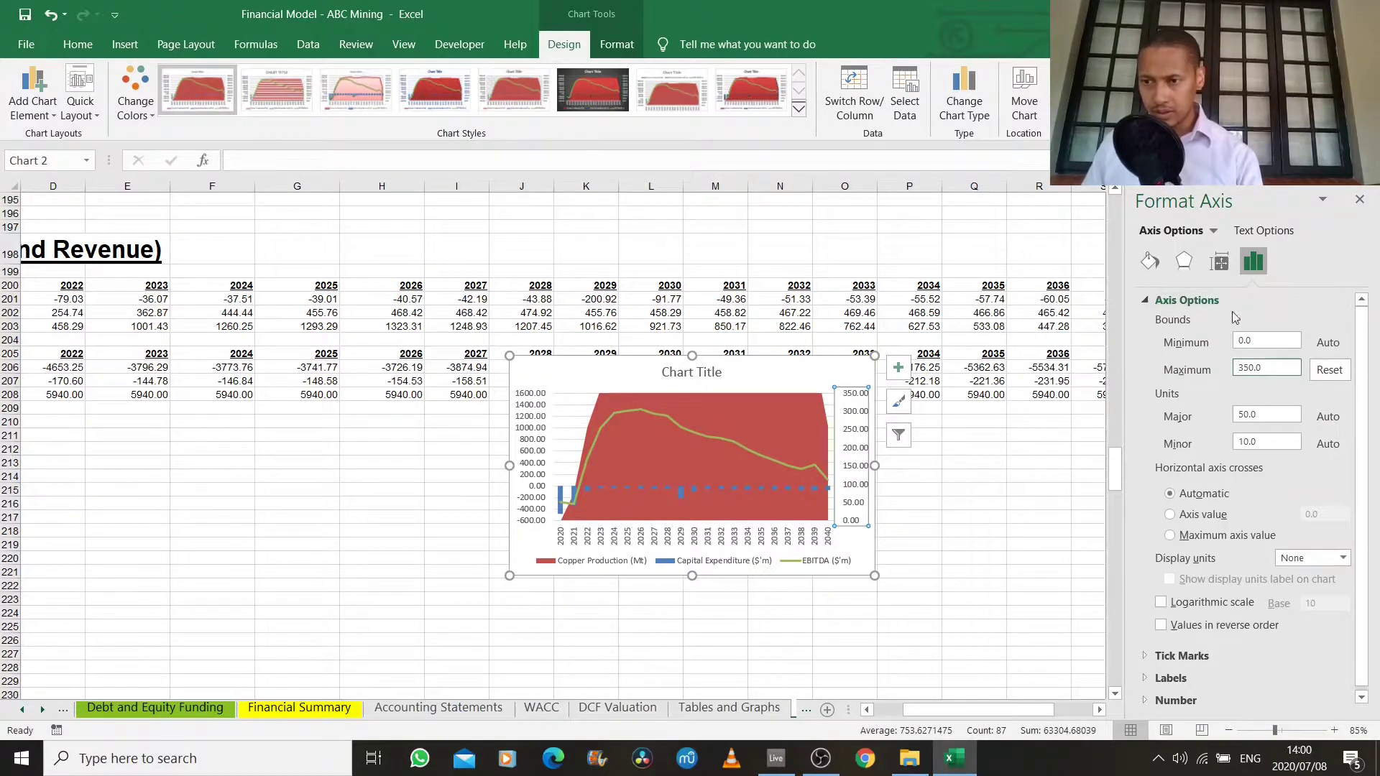
{"action": "left_click", "coordinate": [1330, 369]}
Set the secondary axis minimum bound to -220 so both zero lines align.
{"action": "left_click", "coordinate": [1278, 341]}
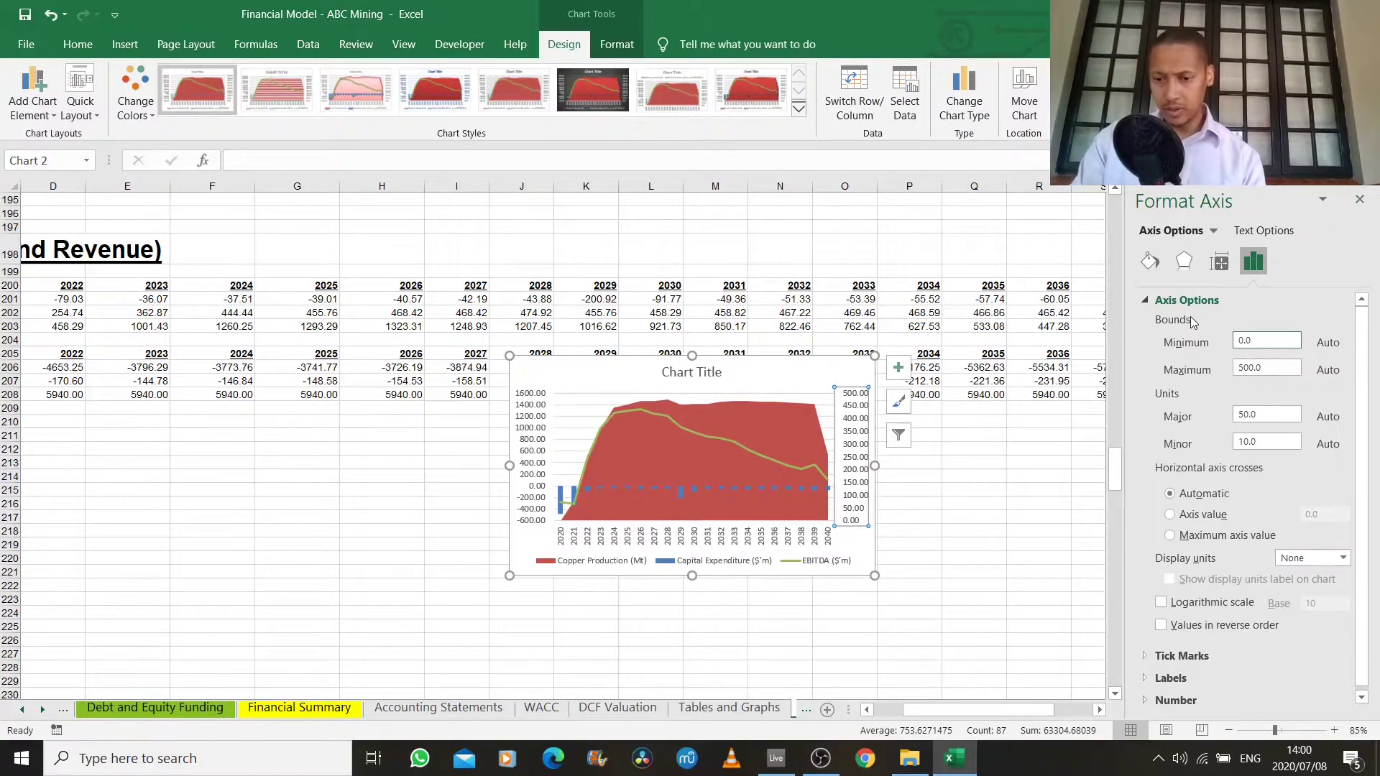
{"action": "key", "text": "BackSpace"}
{"action": "key", "text": "BackSpace"}
{"action": "key", "text": "BackSpace"}
{"action": "type", "text": "-25"}
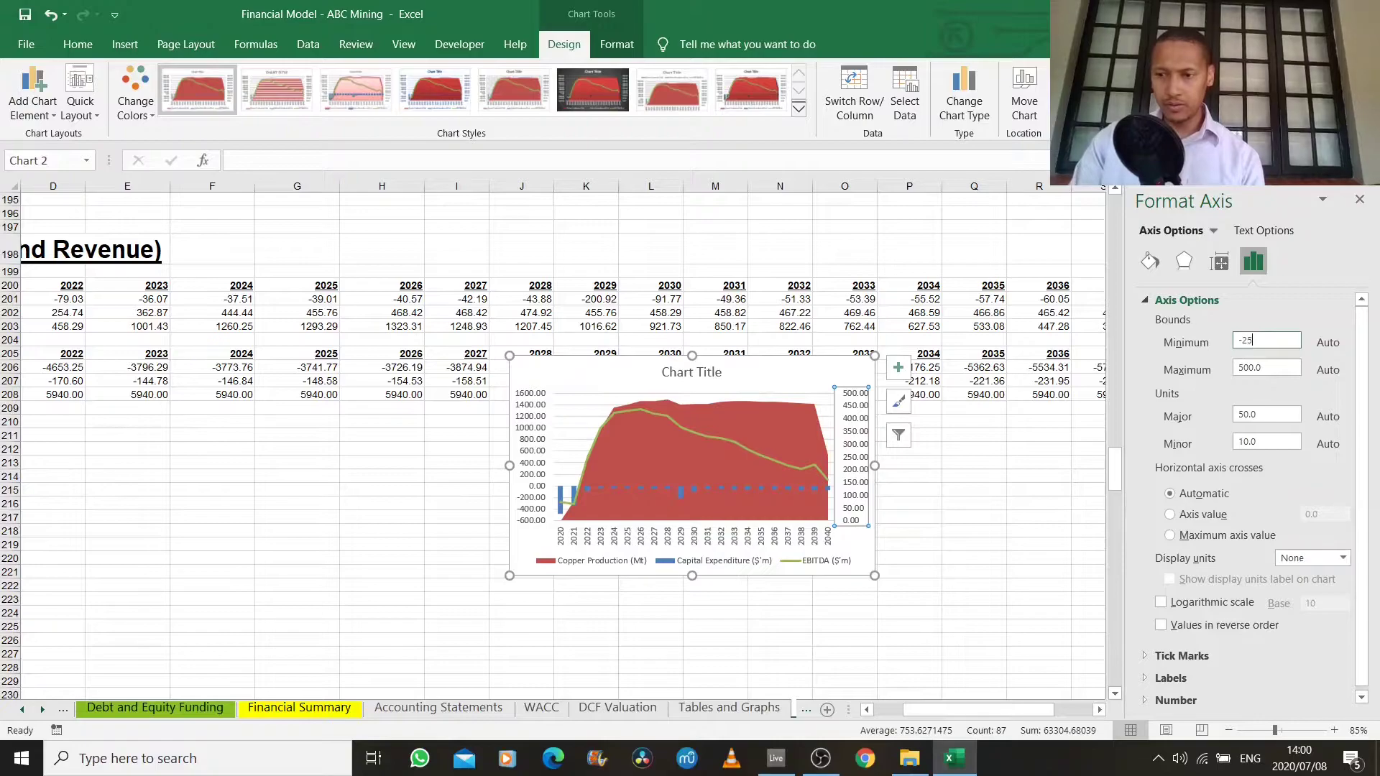
{"action": "type", "text": "0"}
{"action": "key", "text": "Return"}
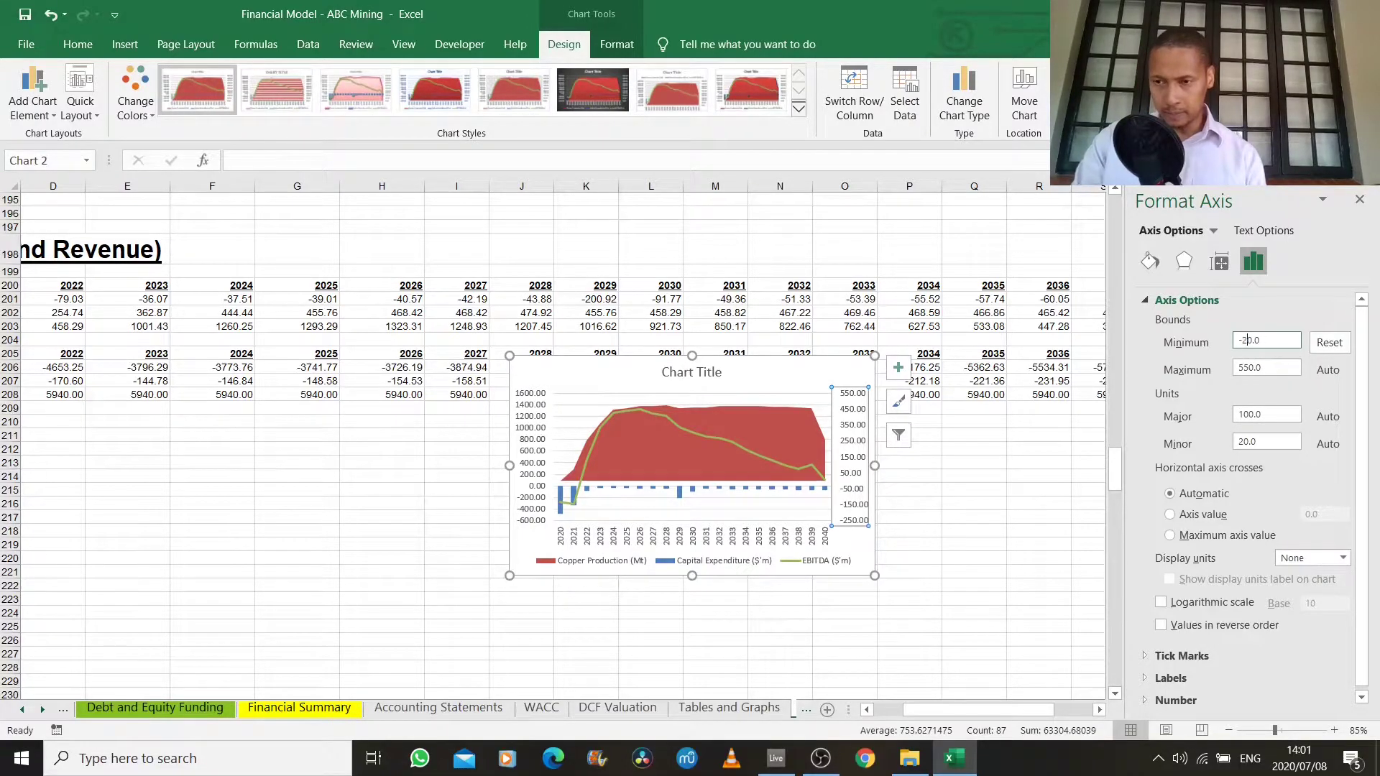
{"action": "type", "text": "2"}
{"action": "key", "text": "Return"}
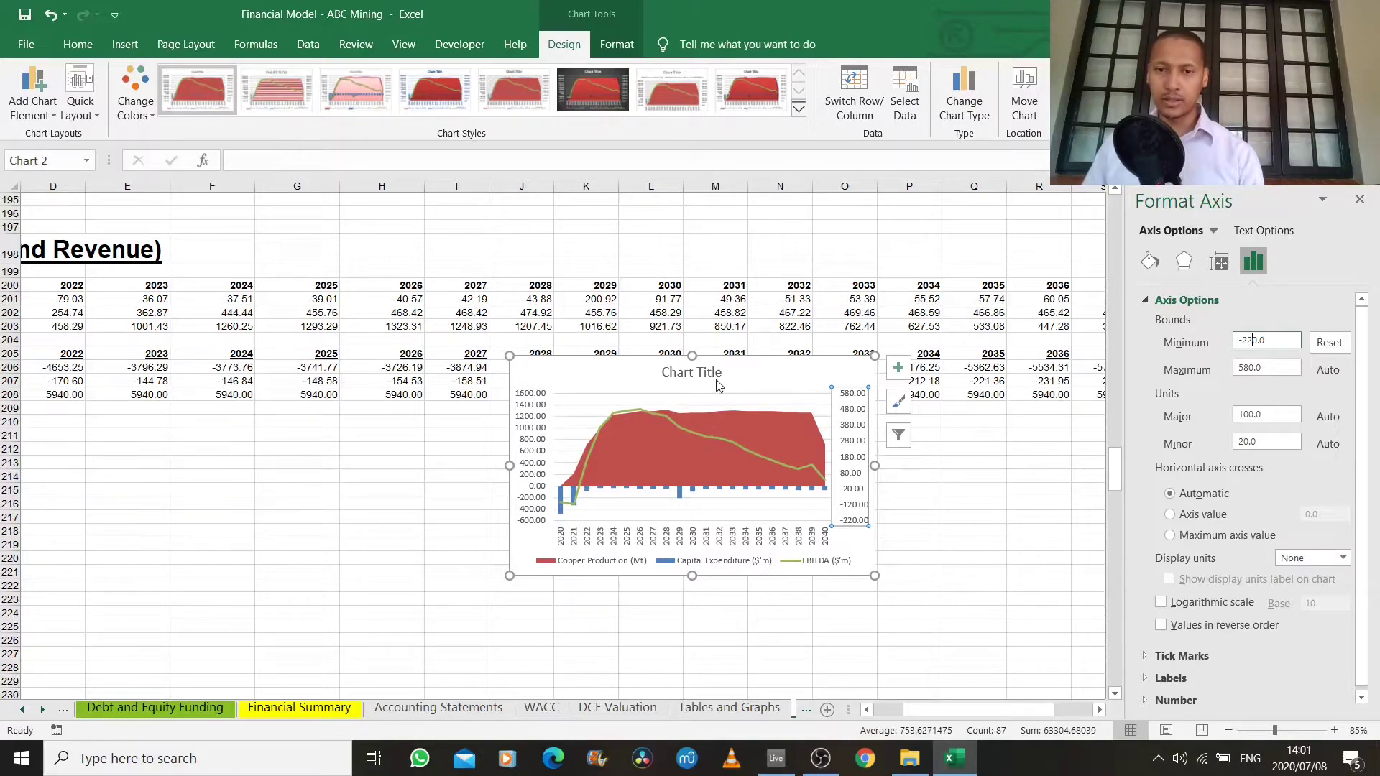
Enlarge the combo chart up and to the left over the data rows.
{"action": "left_click", "coordinate": [512, 355]}
{"action": "left_click", "coordinate": [511, 356]}
{"action": "left_click_drag", "start_coordinate": [510, 356], "coordinate": [358, 291]}
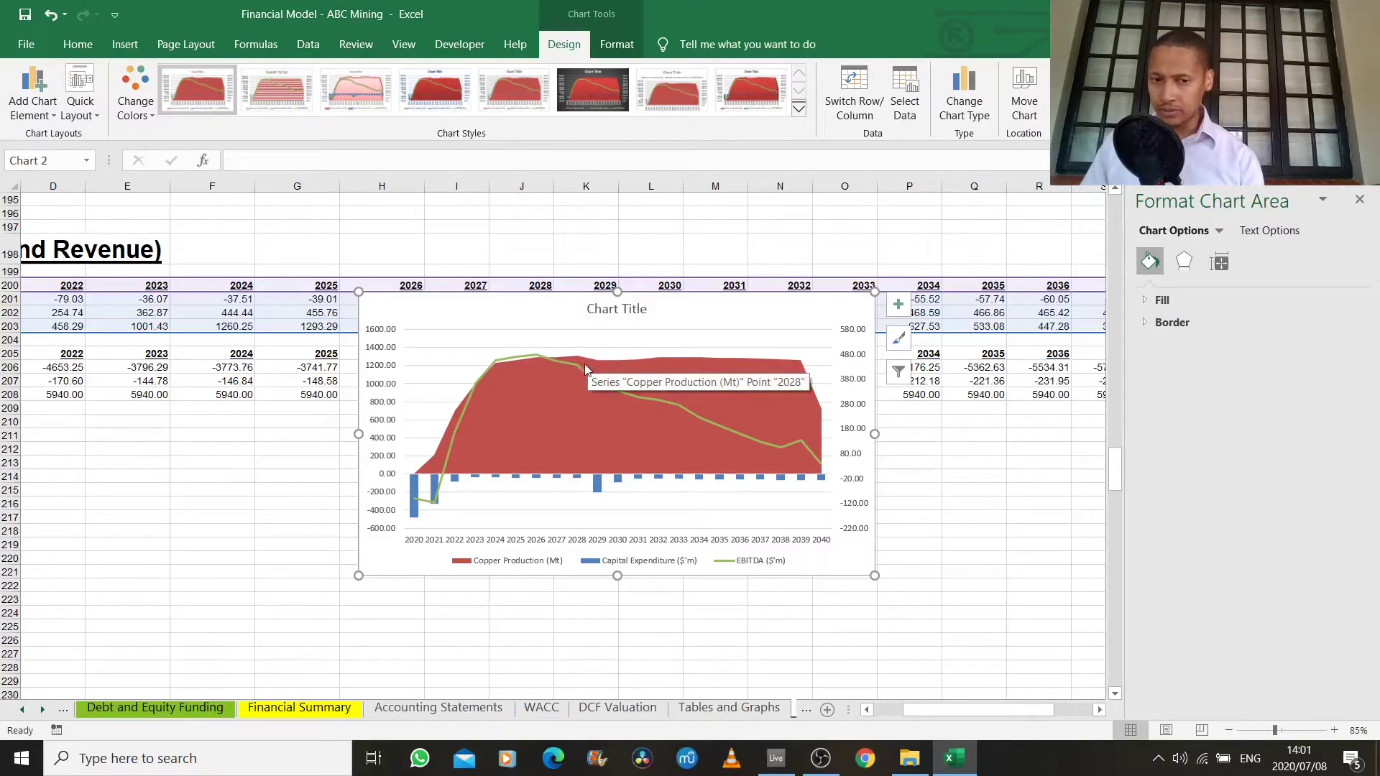
{"action": "left_click", "coordinate": [22, 709]}
{"action": "left_click", "coordinate": [22, 709]}
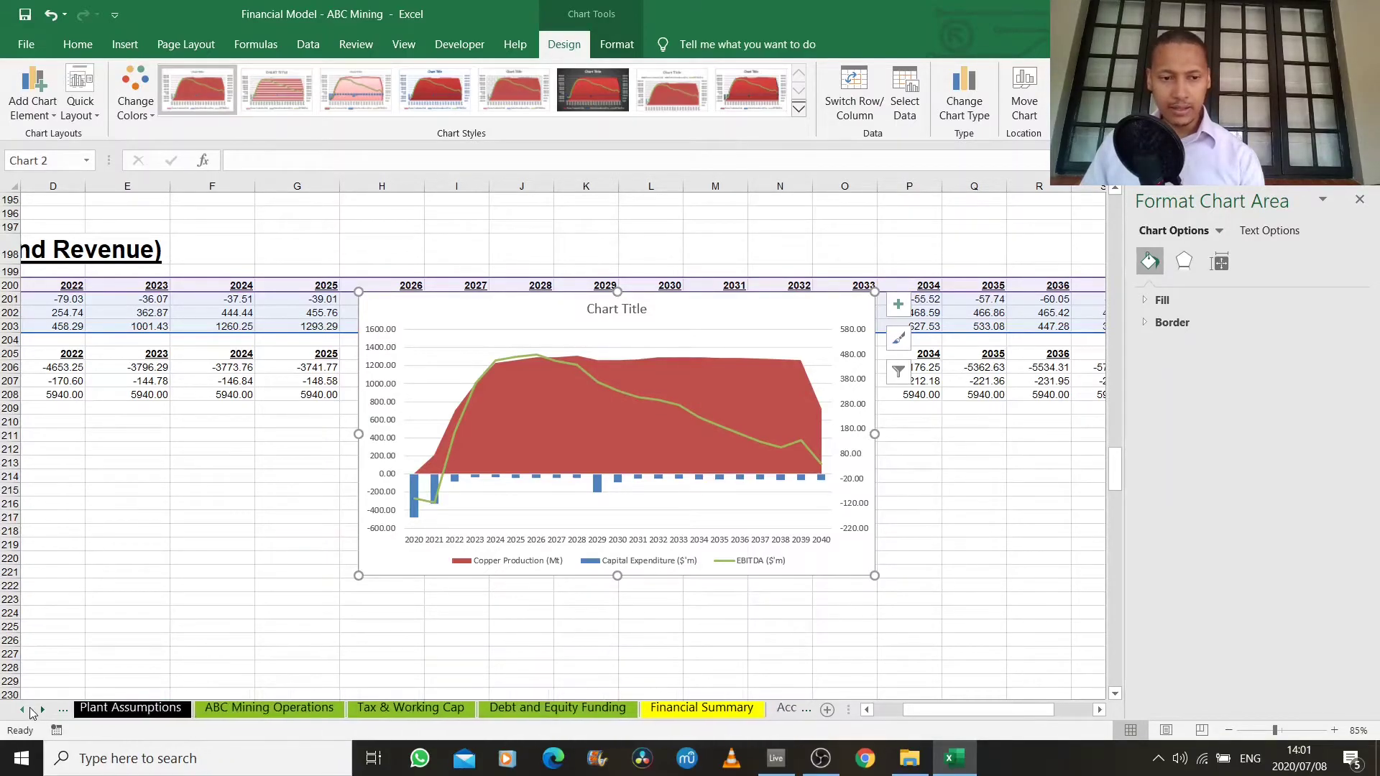
{"action": "left_click", "coordinate": [22, 710]}
{"action": "left_click", "coordinate": [141, 708]}
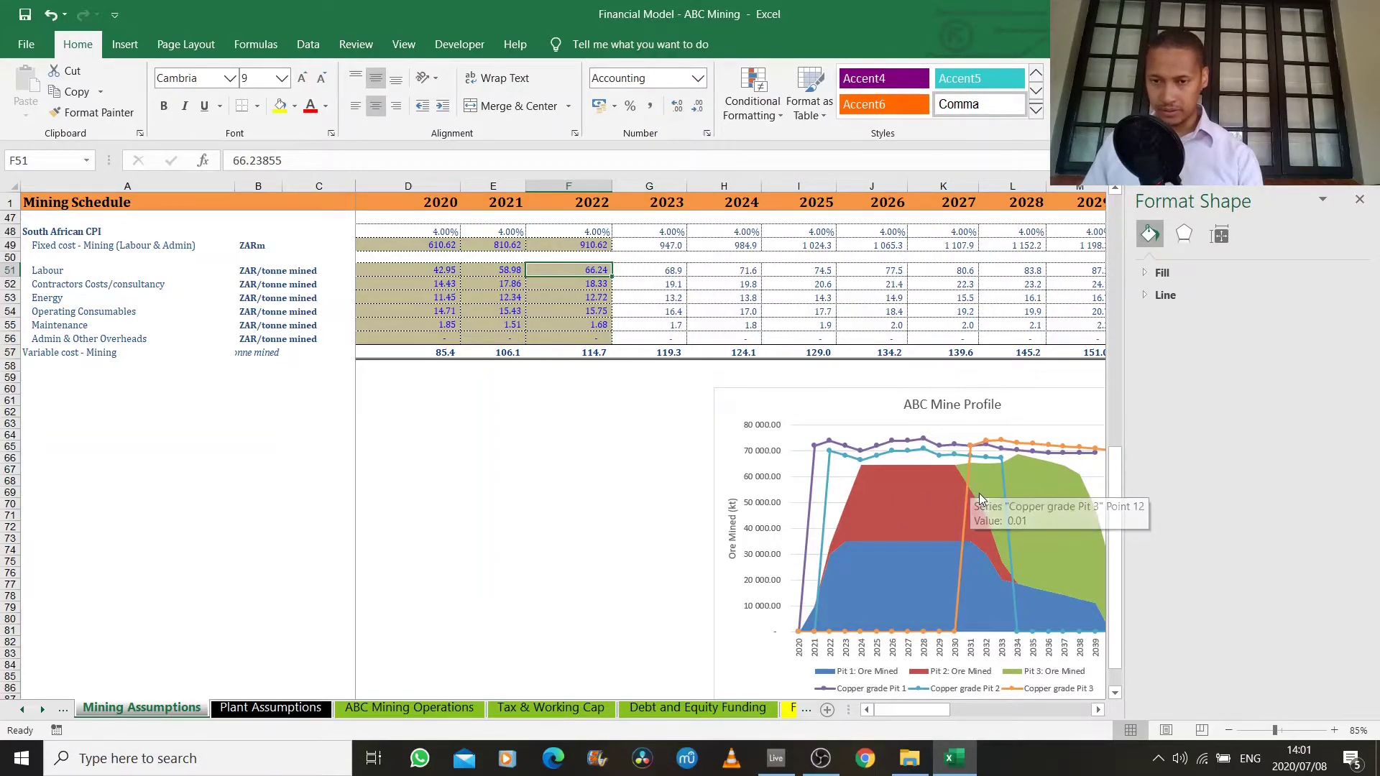
{"action": "left_click", "coordinate": [43, 710]}
{"action": "left_click", "coordinate": [43, 710]}
{"action": "left_click", "coordinate": [43, 710]}
{"action": "left_click", "coordinate": [678, 708]}
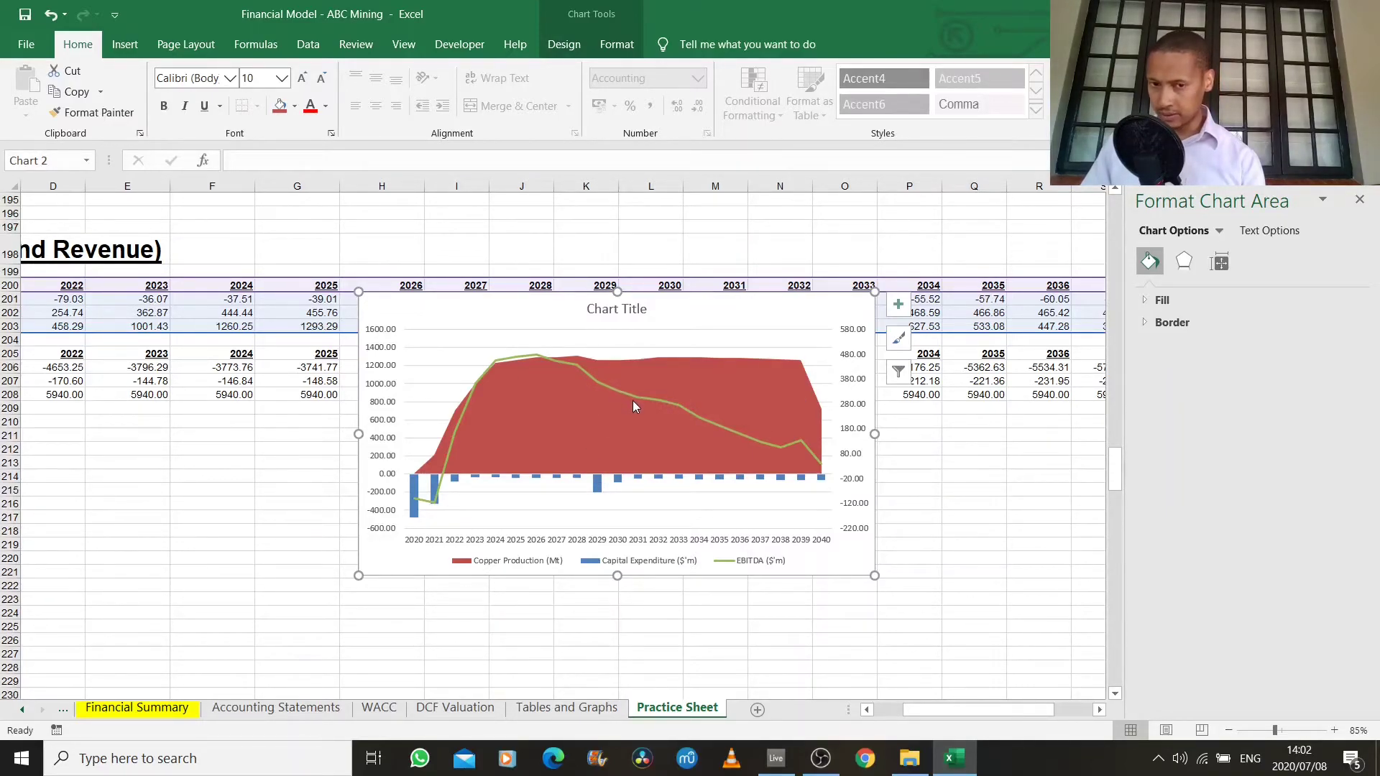
Close the formatting pane and move the combo chart further right across the data table.
{"action": "mouse_move", "coordinate": [597, 486]}
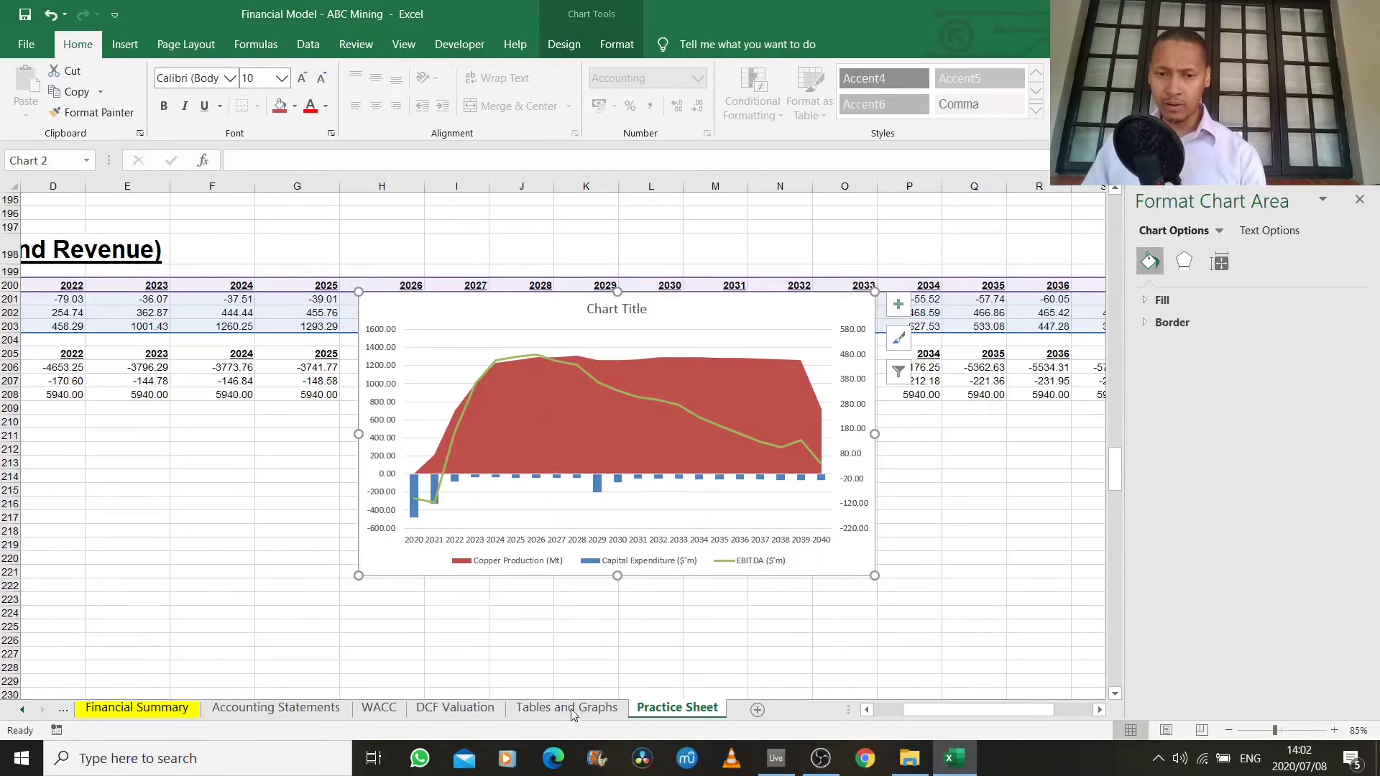
{"action": "left_click", "coordinate": [150, 710]}
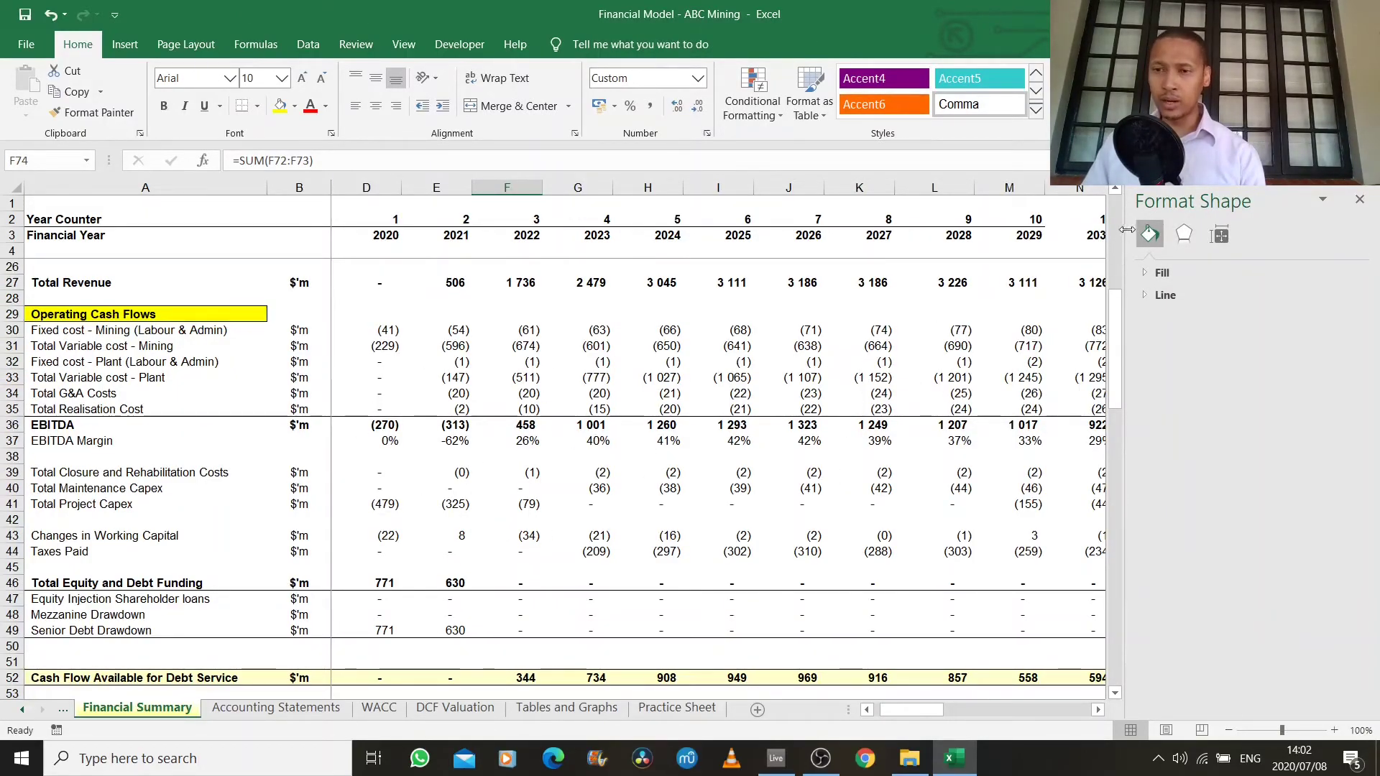
{"action": "left_click", "coordinate": [1360, 199]}
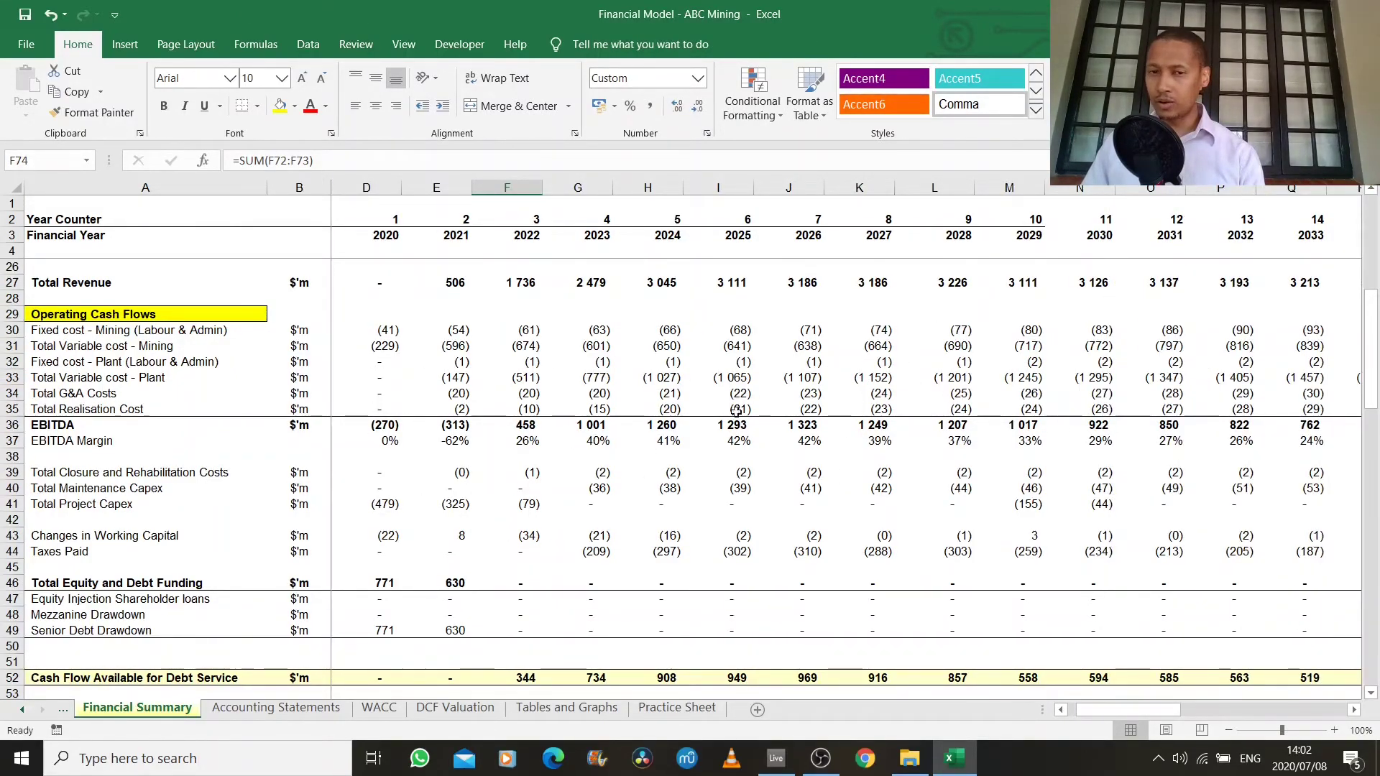
{"action": "left_click", "coordinate": [677, 708]}
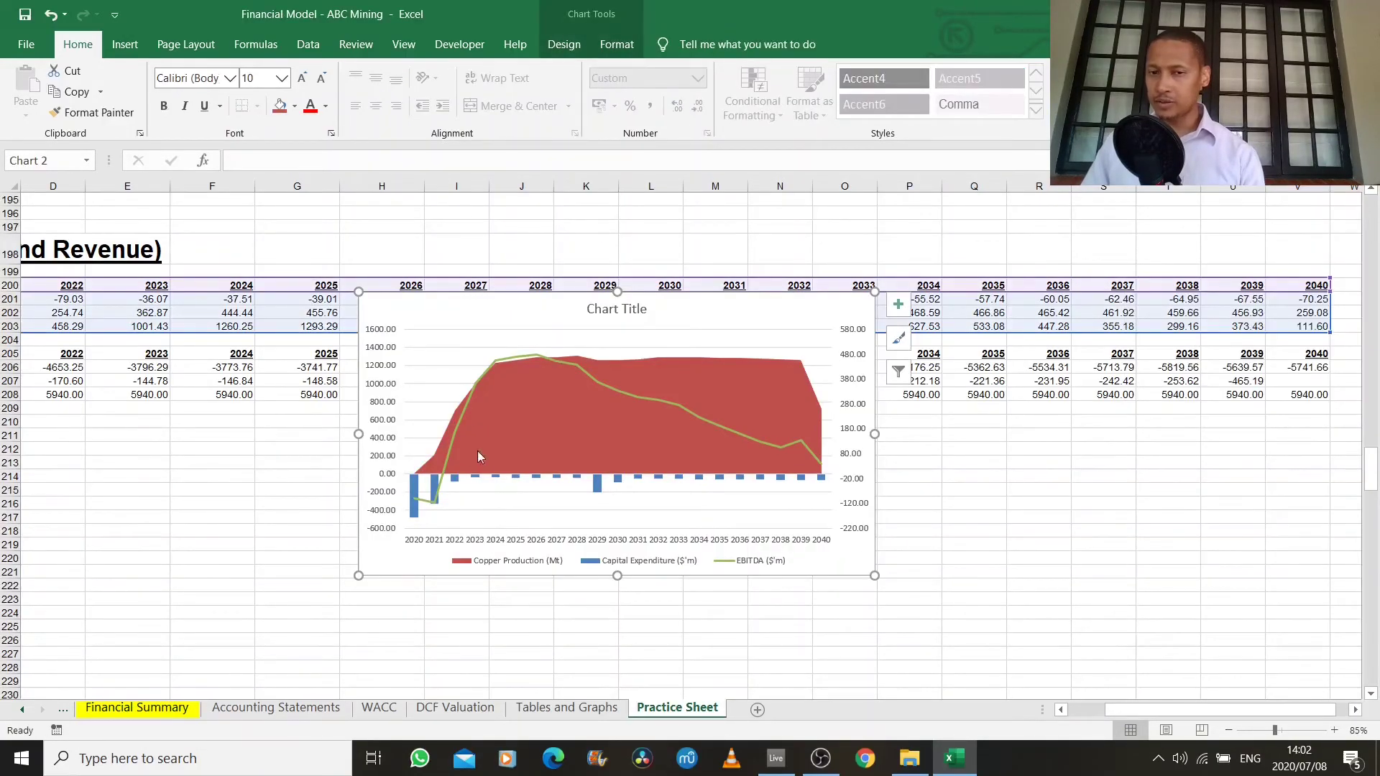
{"action": "left_click_drag", "start_coordinate": [417, 311], "coordinate": [511, 277]}
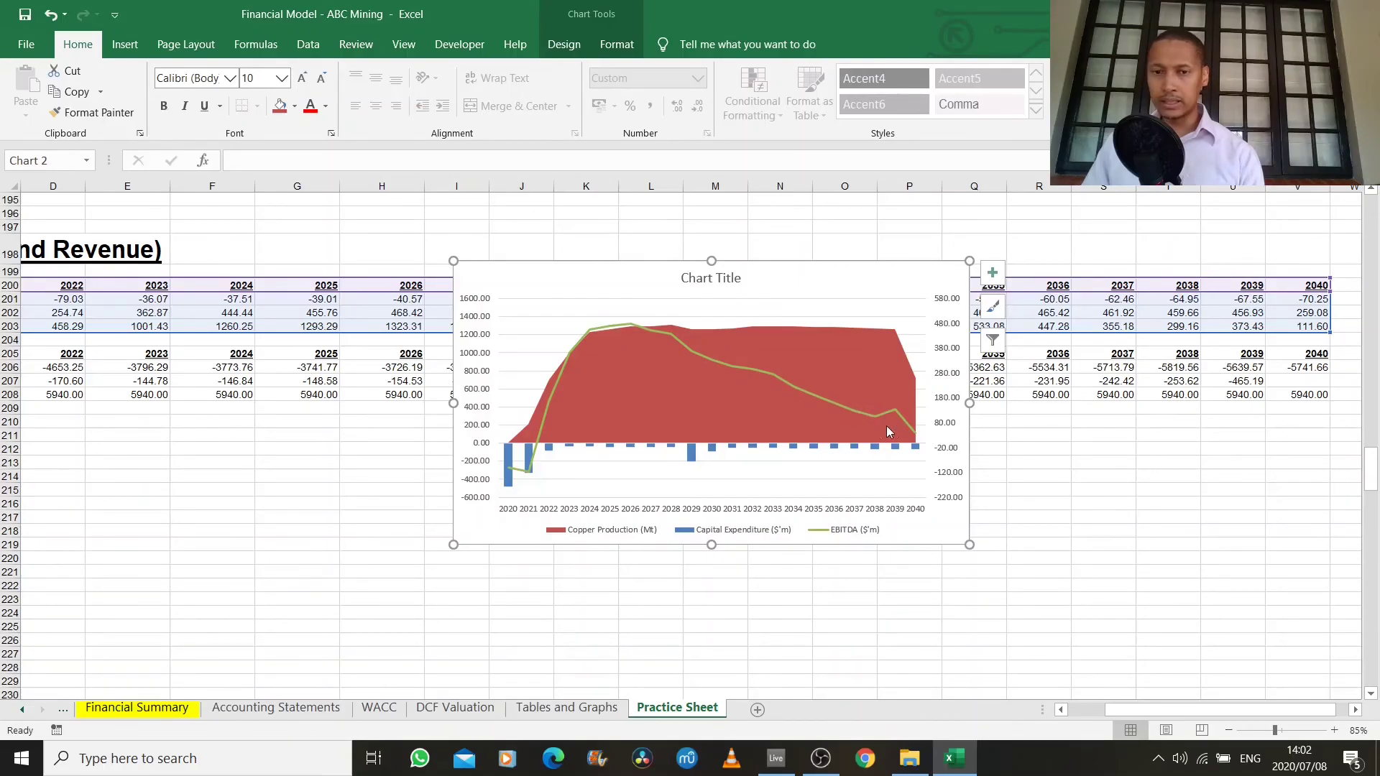
{"action": "left_click_drag", "start_coordinate": [507, 270], "coordinate": [576, 269]}
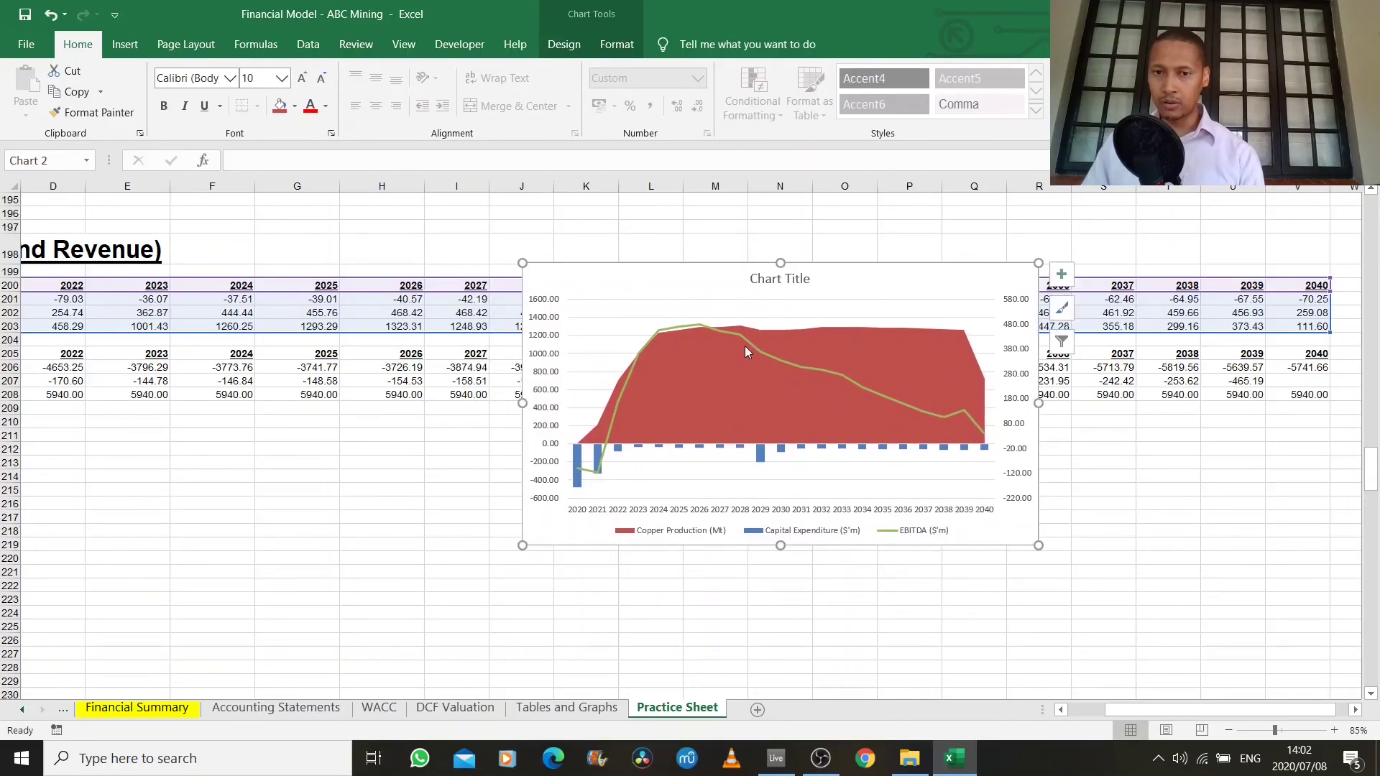